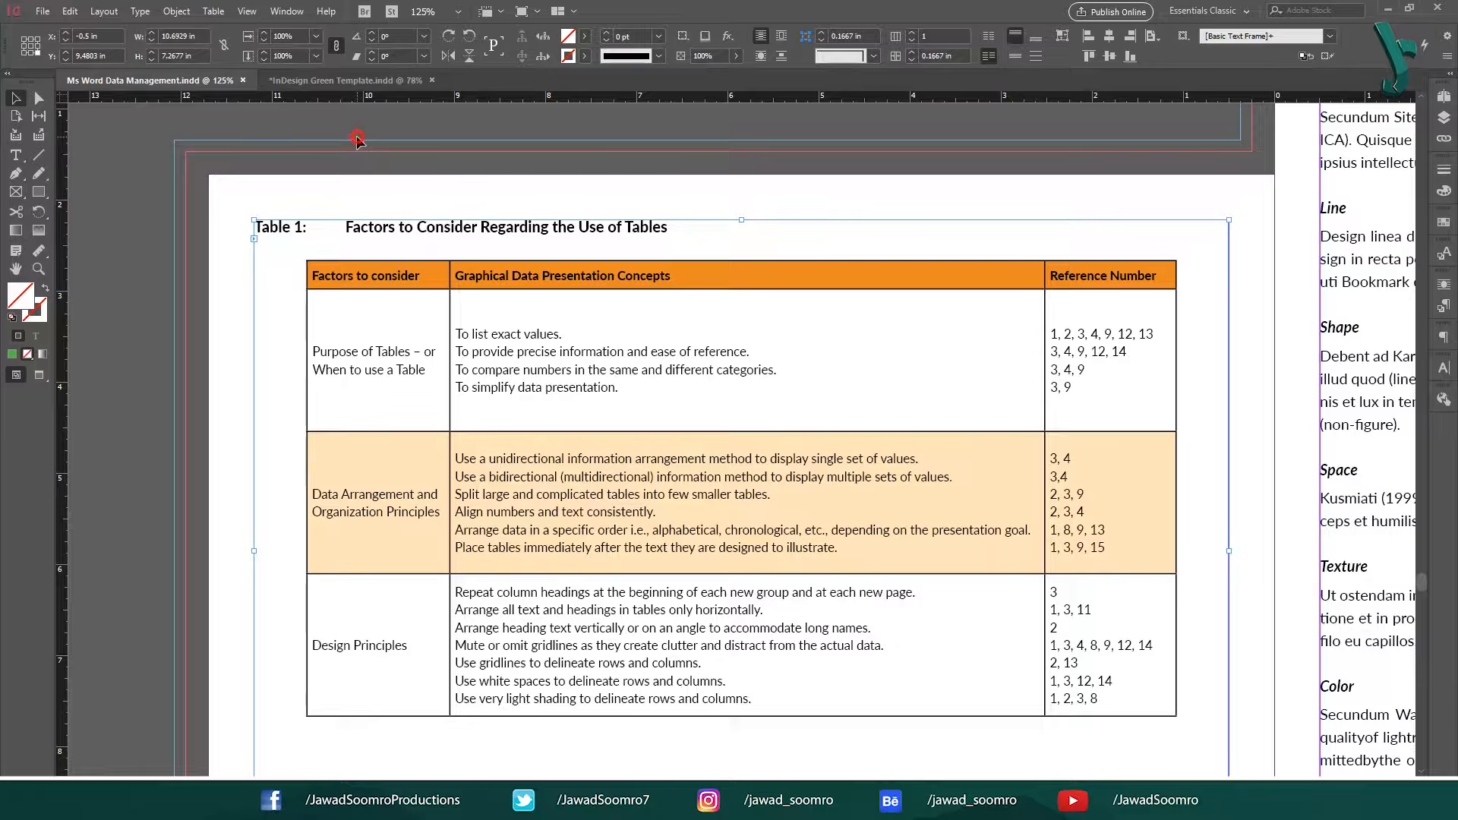
# Deselect the table frame and switch to the InDesign Green Template document.
pyautogui.click(357, 139)
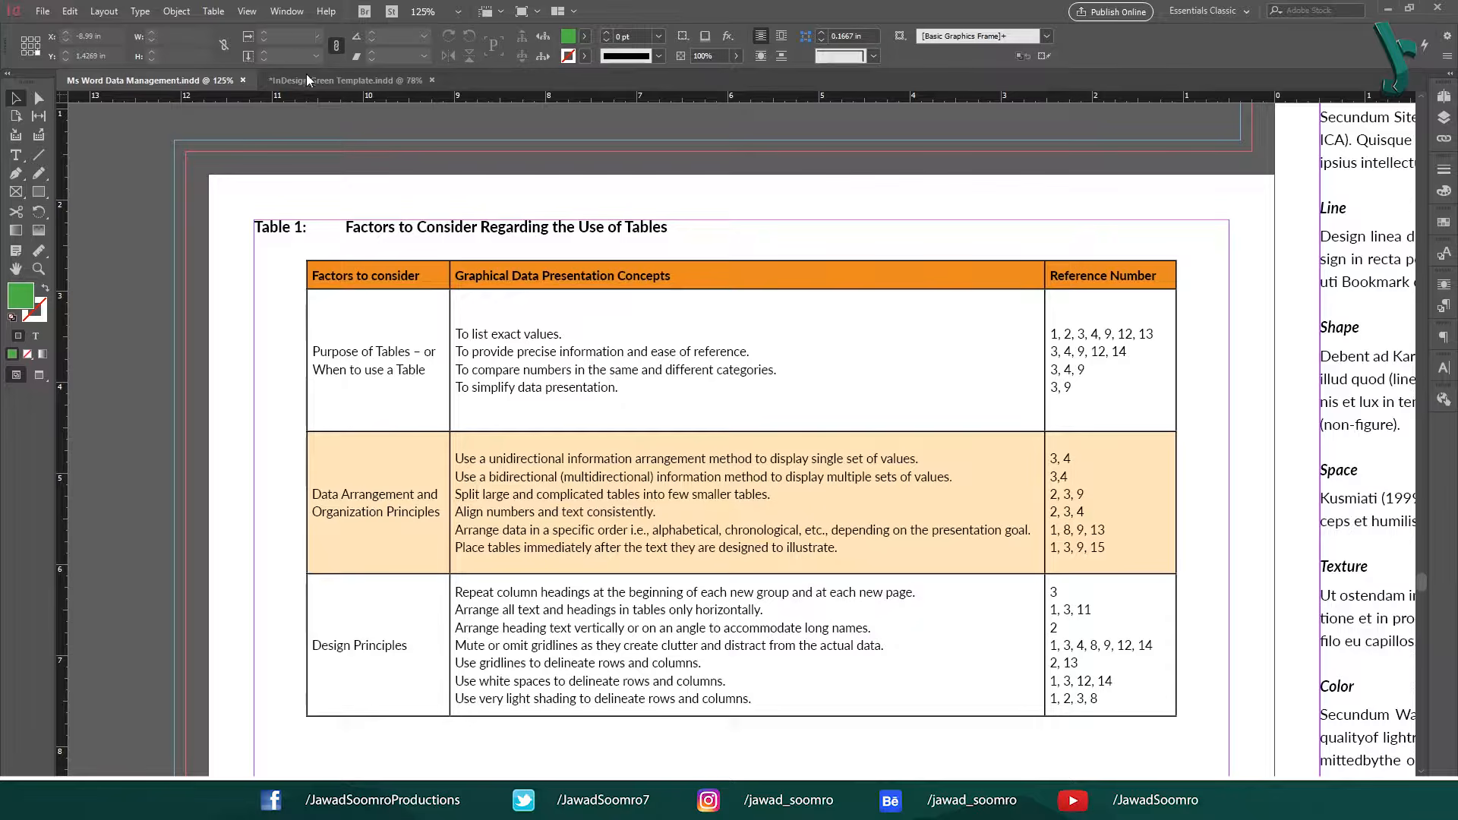
pyautogui.click(341, 80)
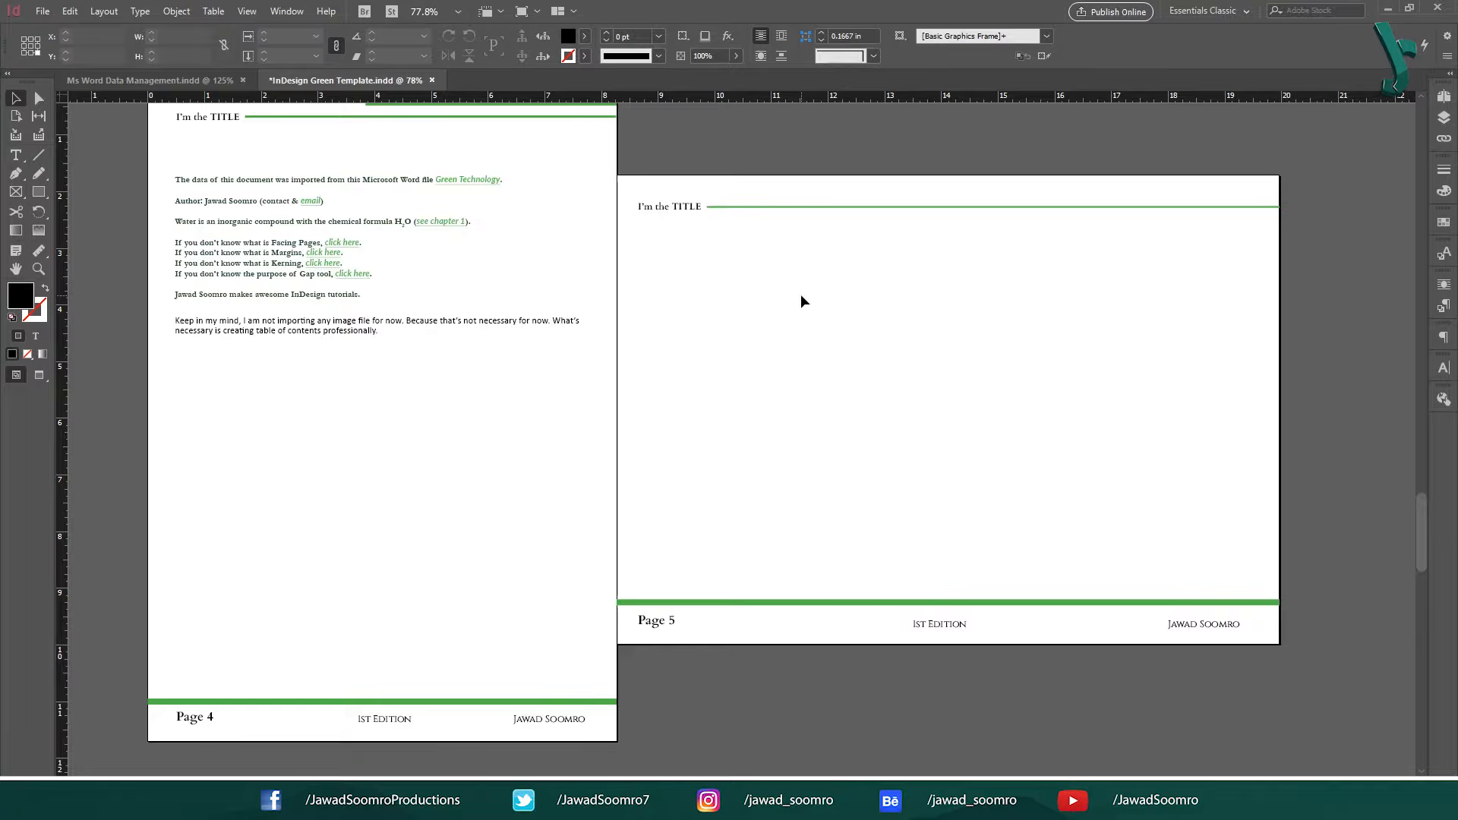
pyautogui.scroll(5, 738, 254)
pyautogui.scroll(-4, 678, 318)
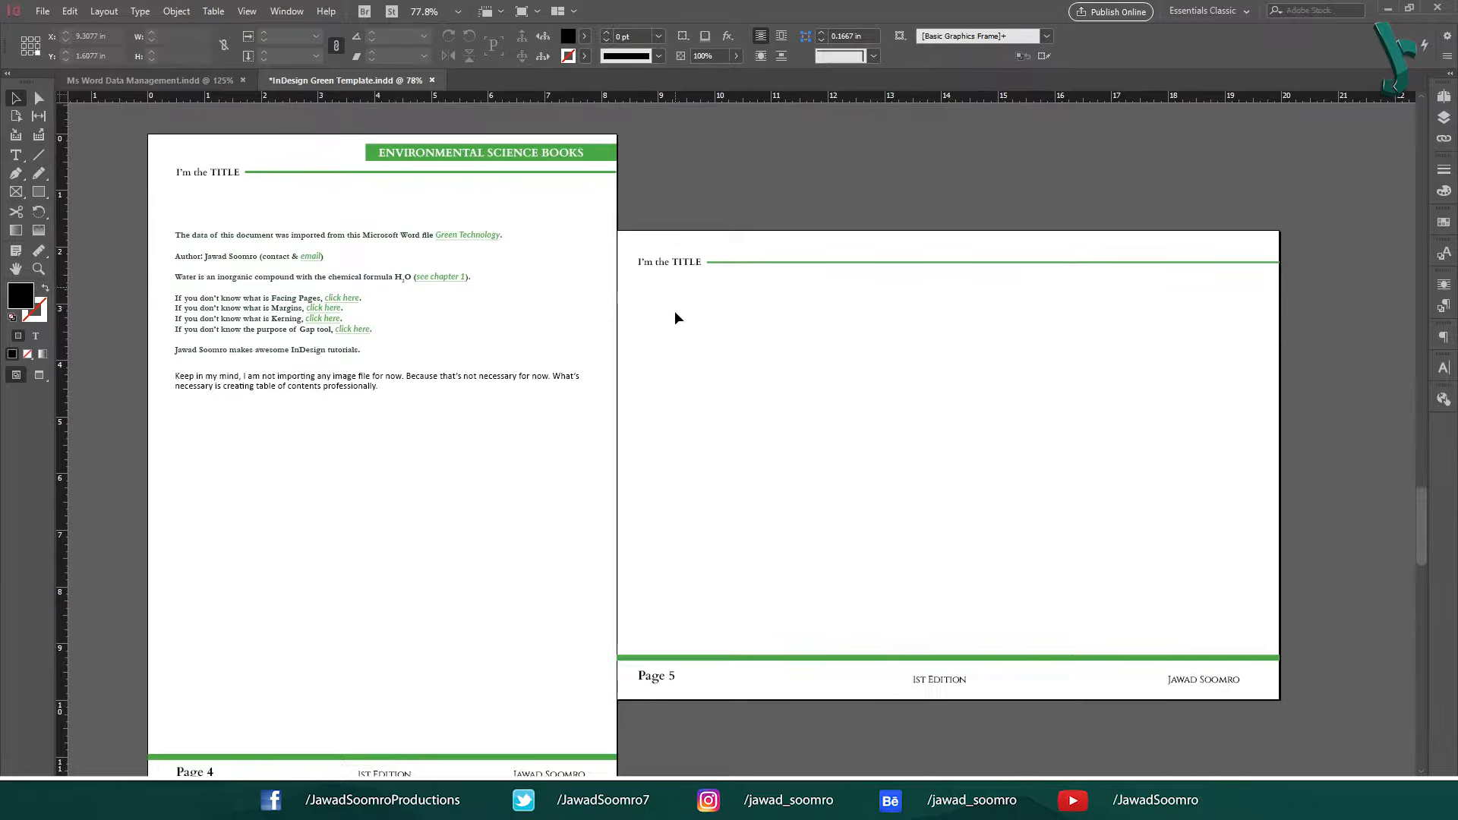
# Place Sales Spreadsheet 2023.xlsx from Downloads on page 5 in a frame about 9.17 in wide and 4.96 in high.
pyautogui.click(44, 11)
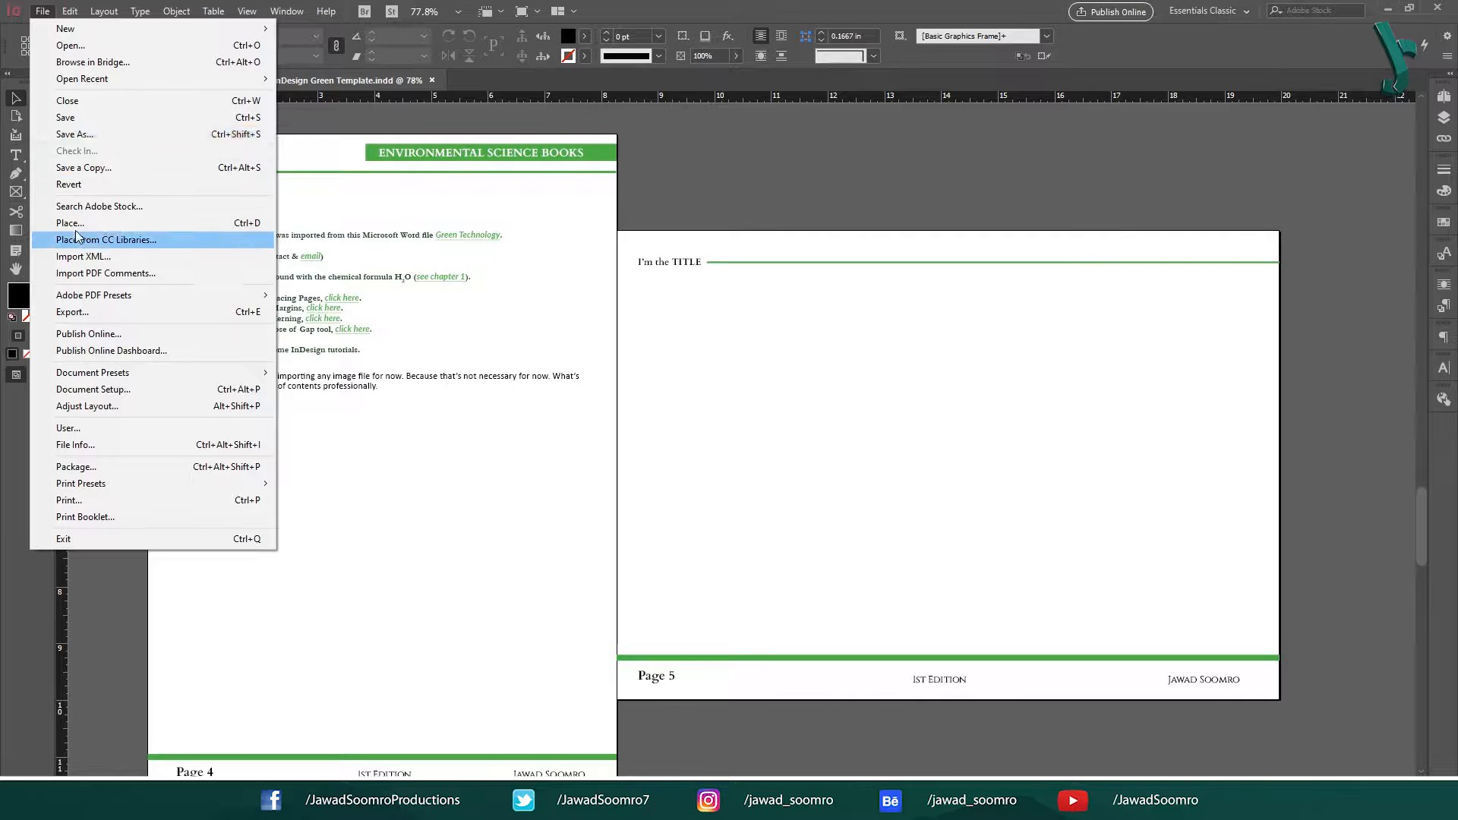
pyautogui.click(238, 225)
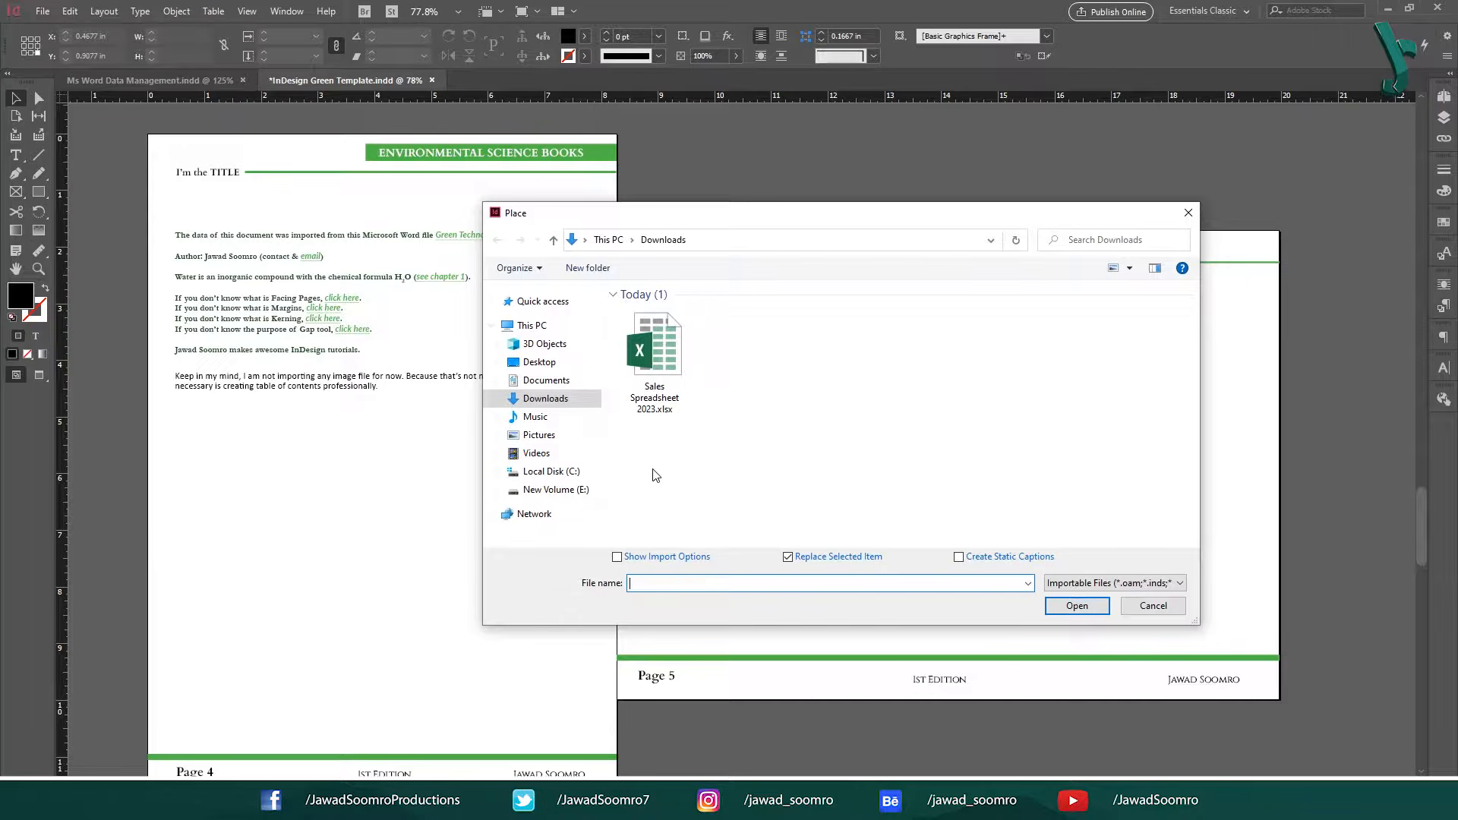
pyautogui.click(671, 355)
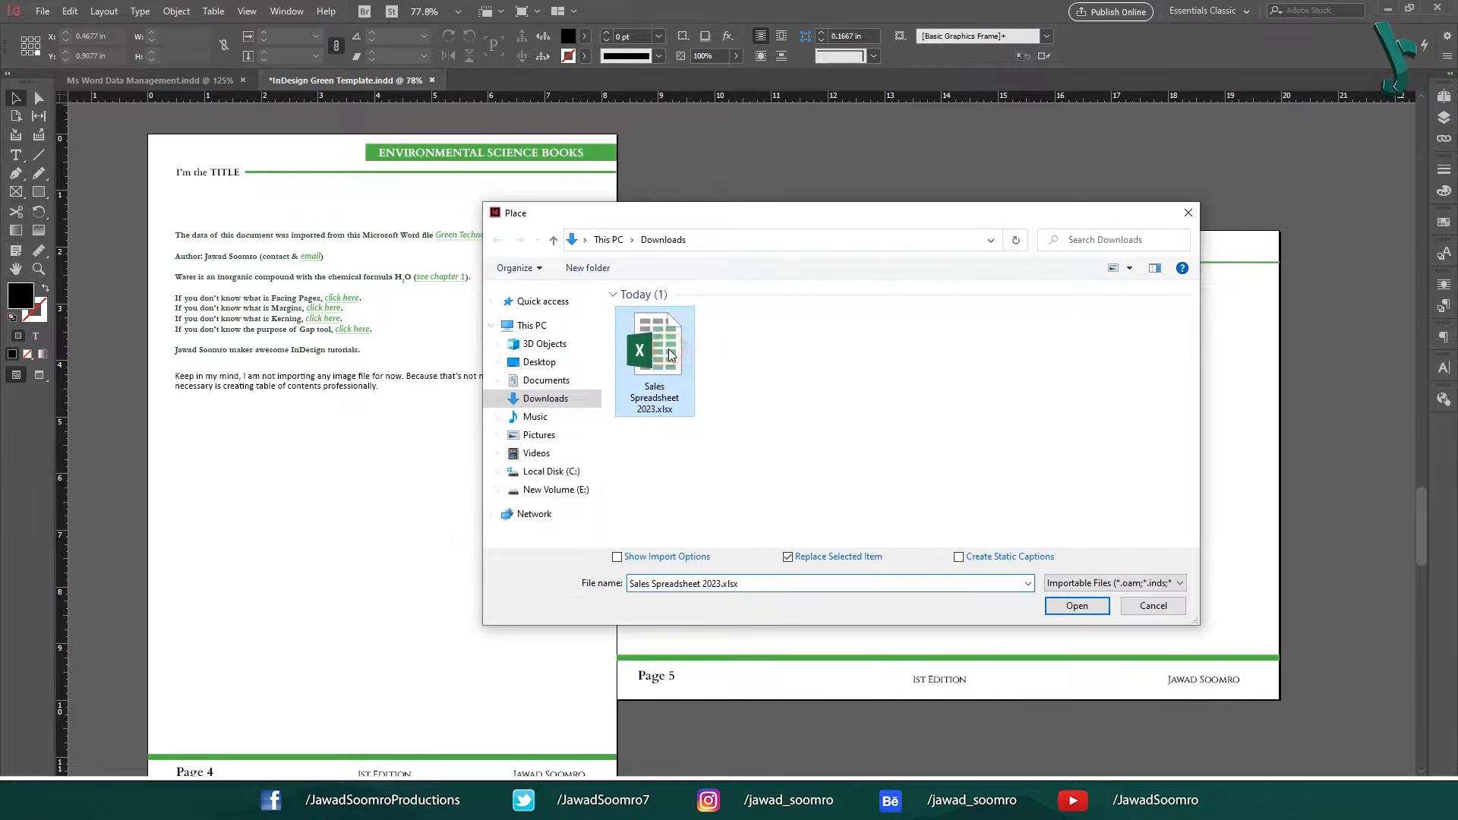
pyautogui.click(1077, 606)
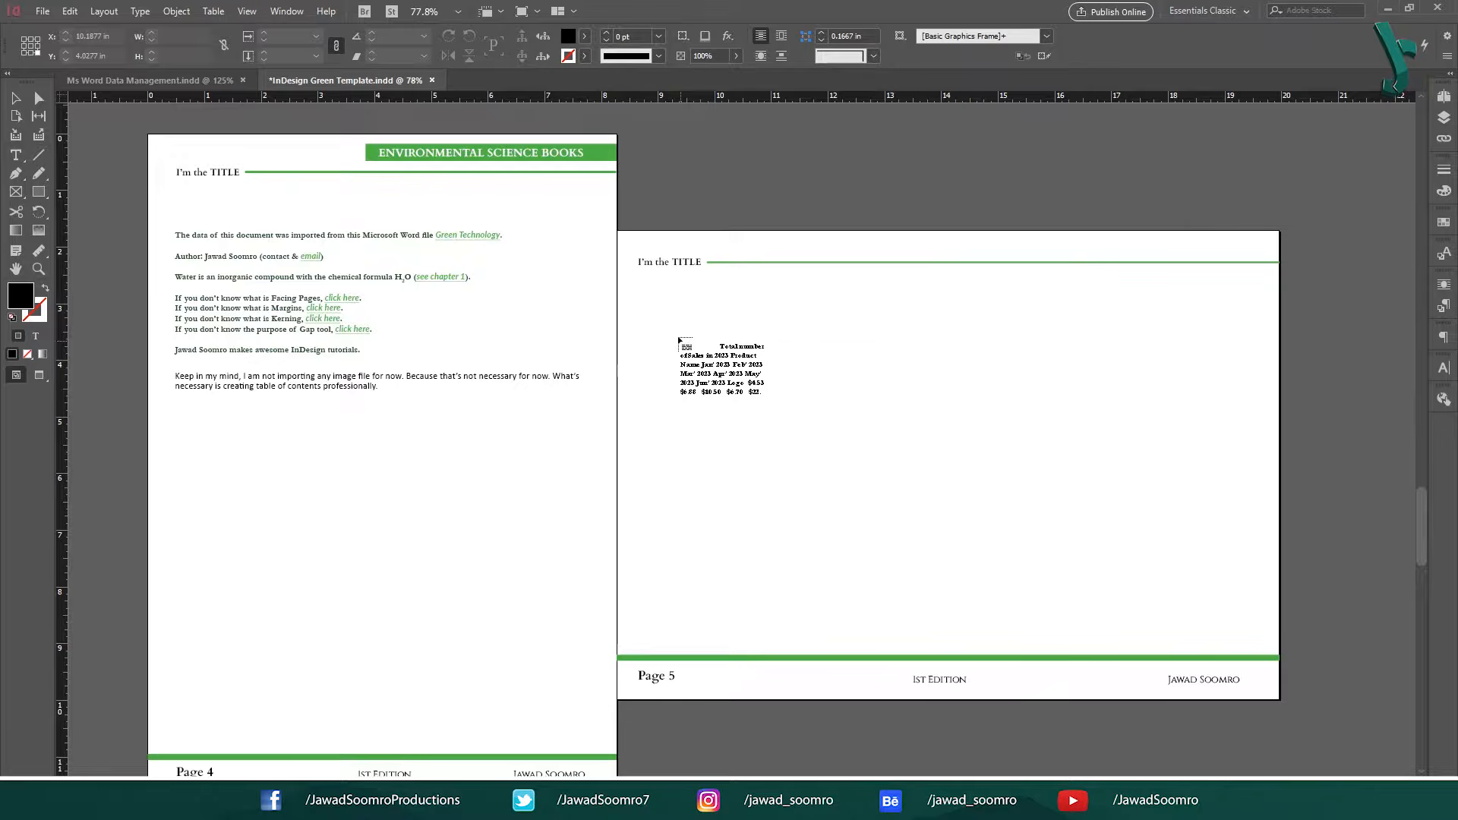
pyautogui.moveTo(683, 335); pyautogui.dragTo(1202, 614)
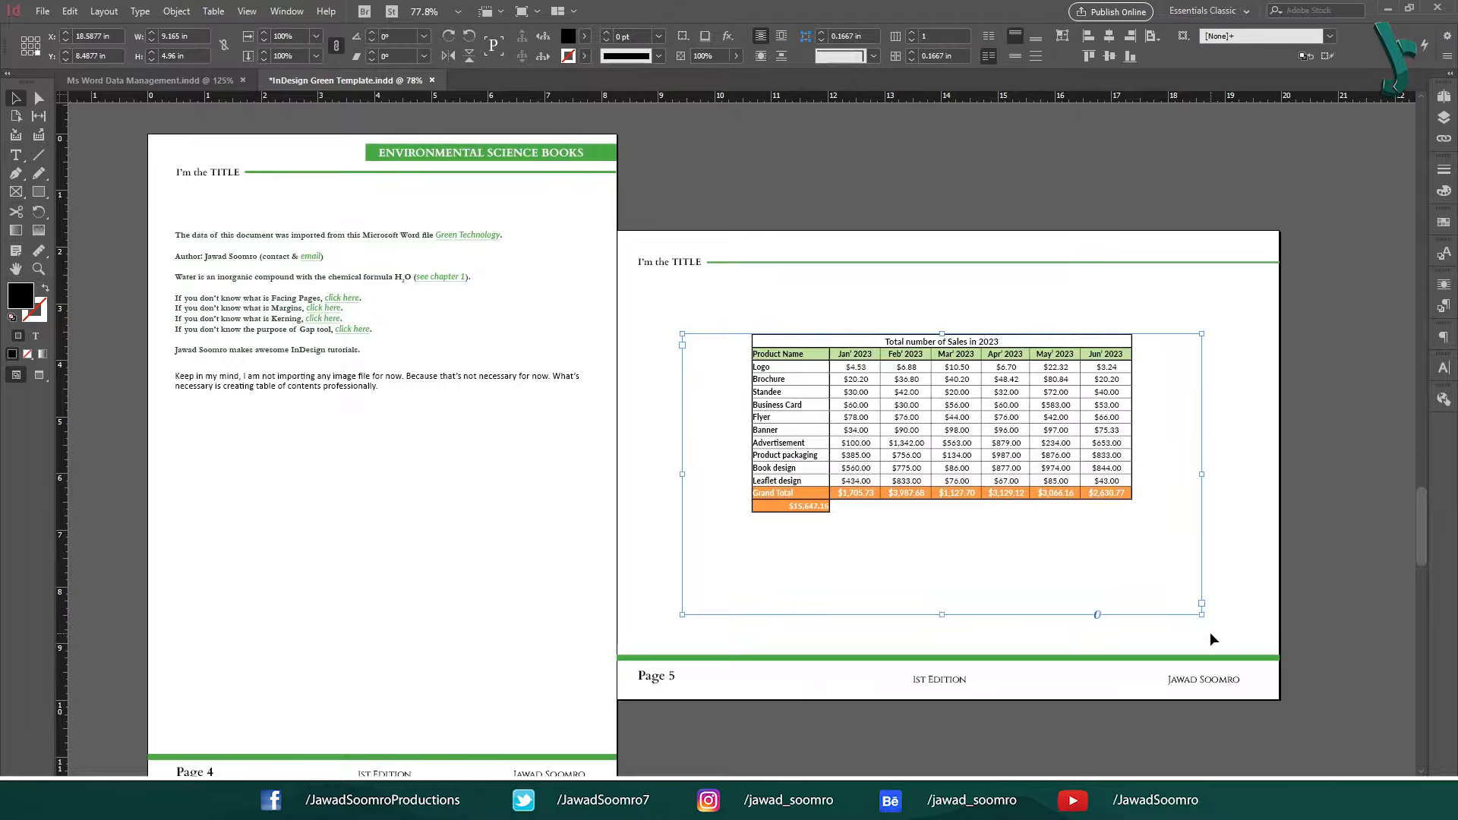
pyautogui.click(1077, 299)
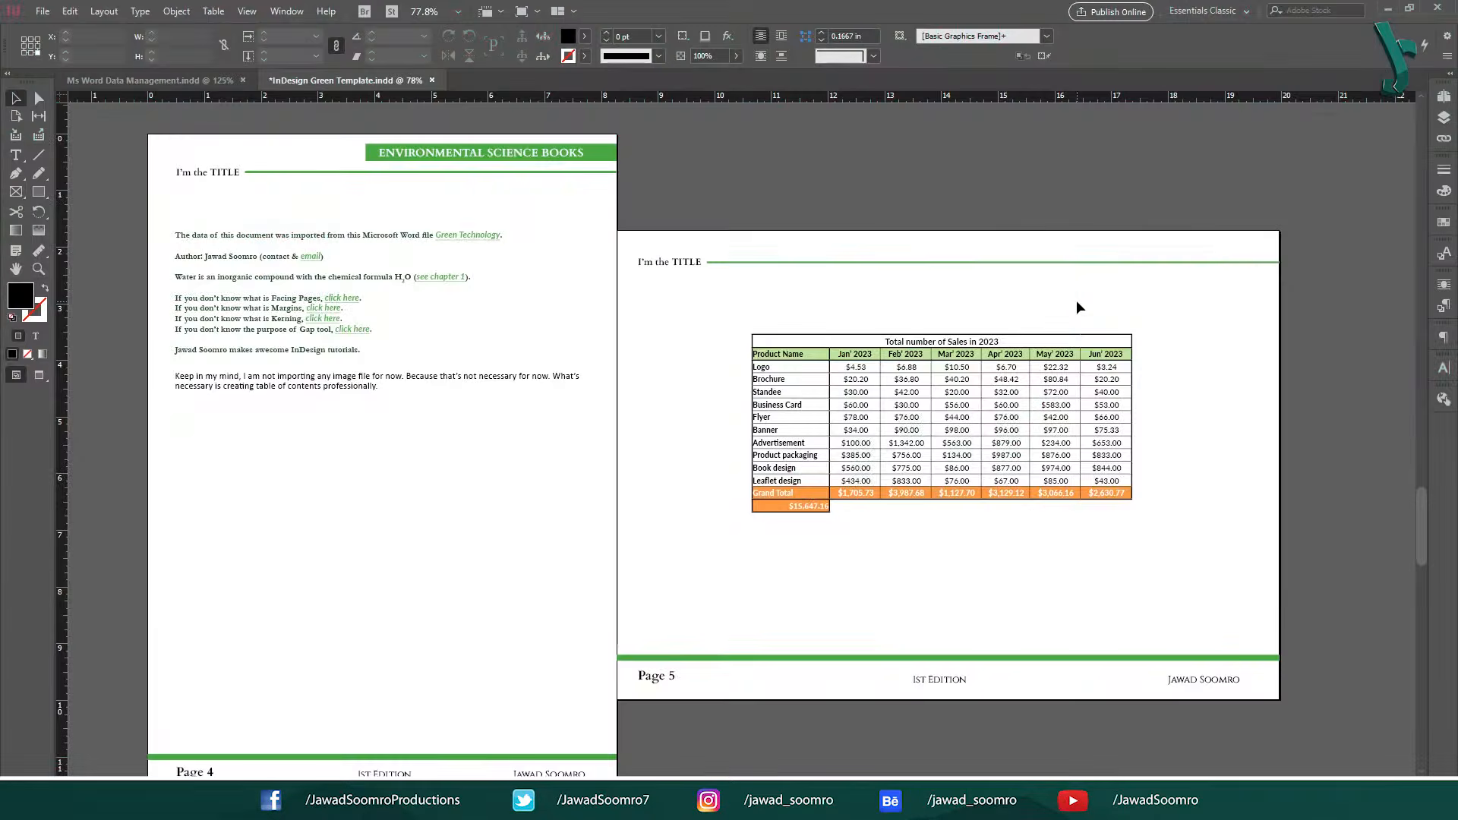
# Fill the Grand Total row of the sales table with the green c70m0y100k0 swatch.
pyautogui.scroll(-1, 1078, 299)
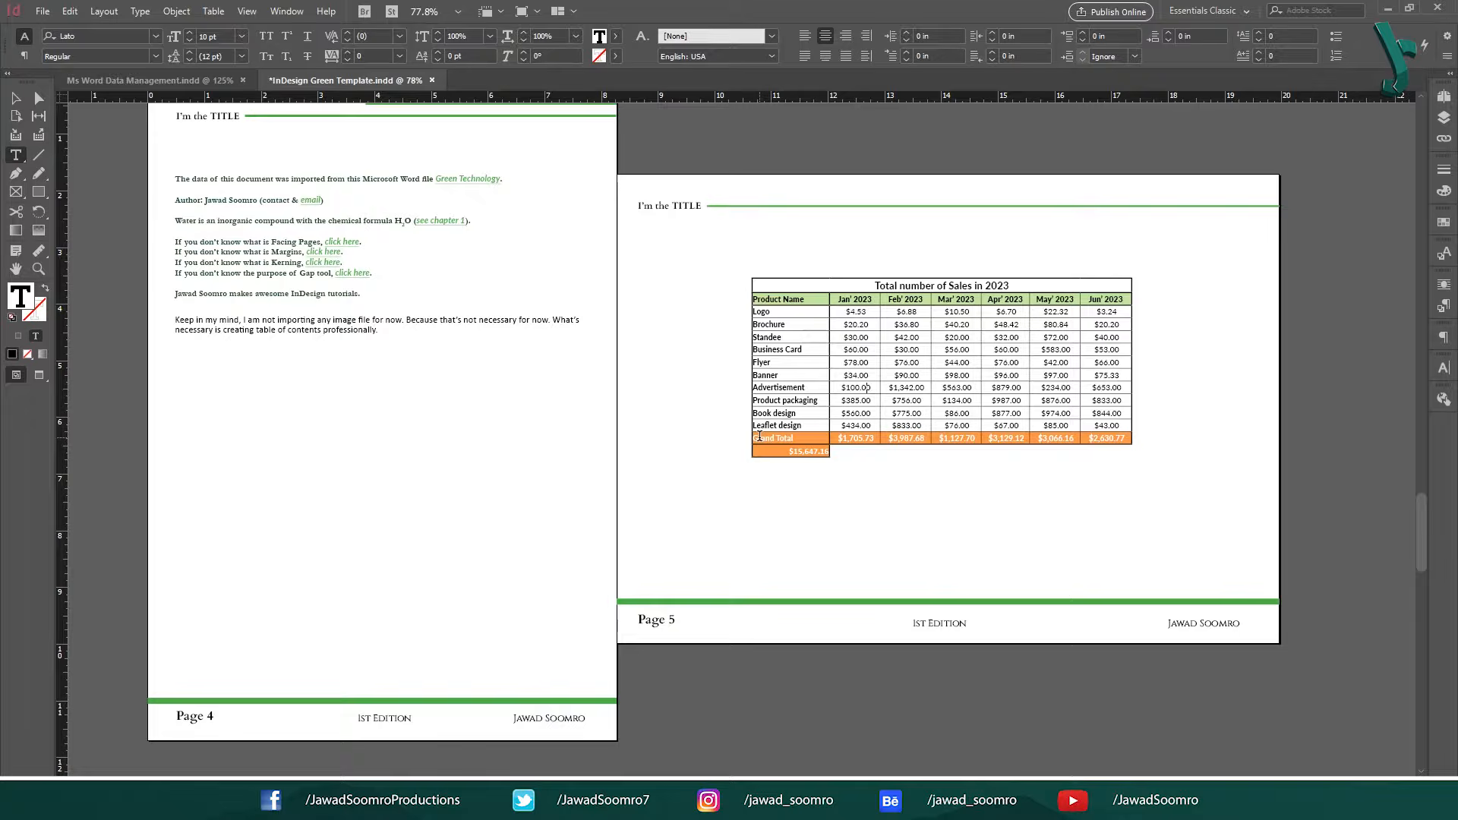
pyautogui.moveTo(759, 436); pyautogui.dragTo(794, 451)
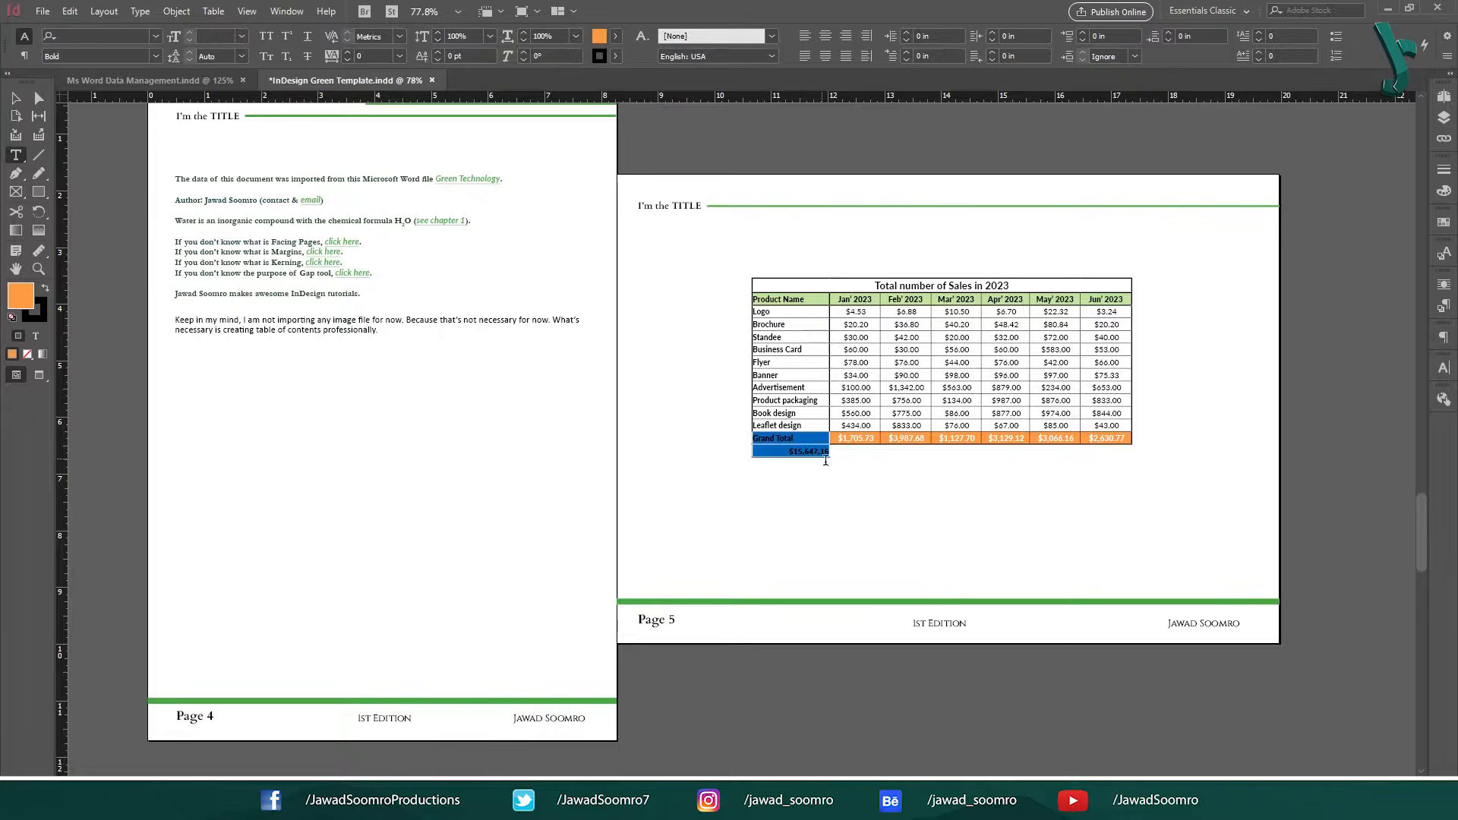
pyautogui.click(128, 56)
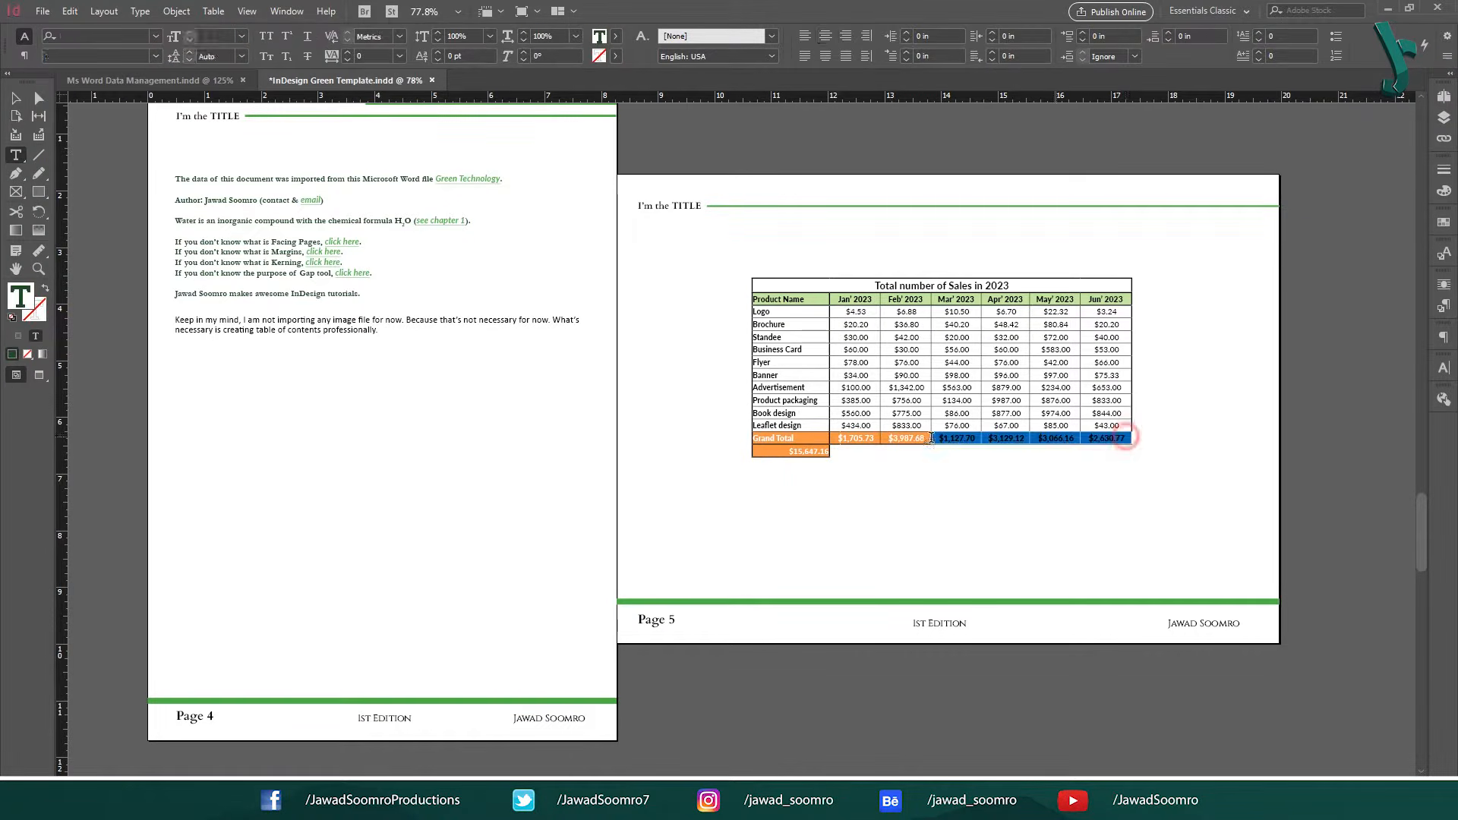
pyautogui.click(548, 36)
pyautogui.click(430, 199)
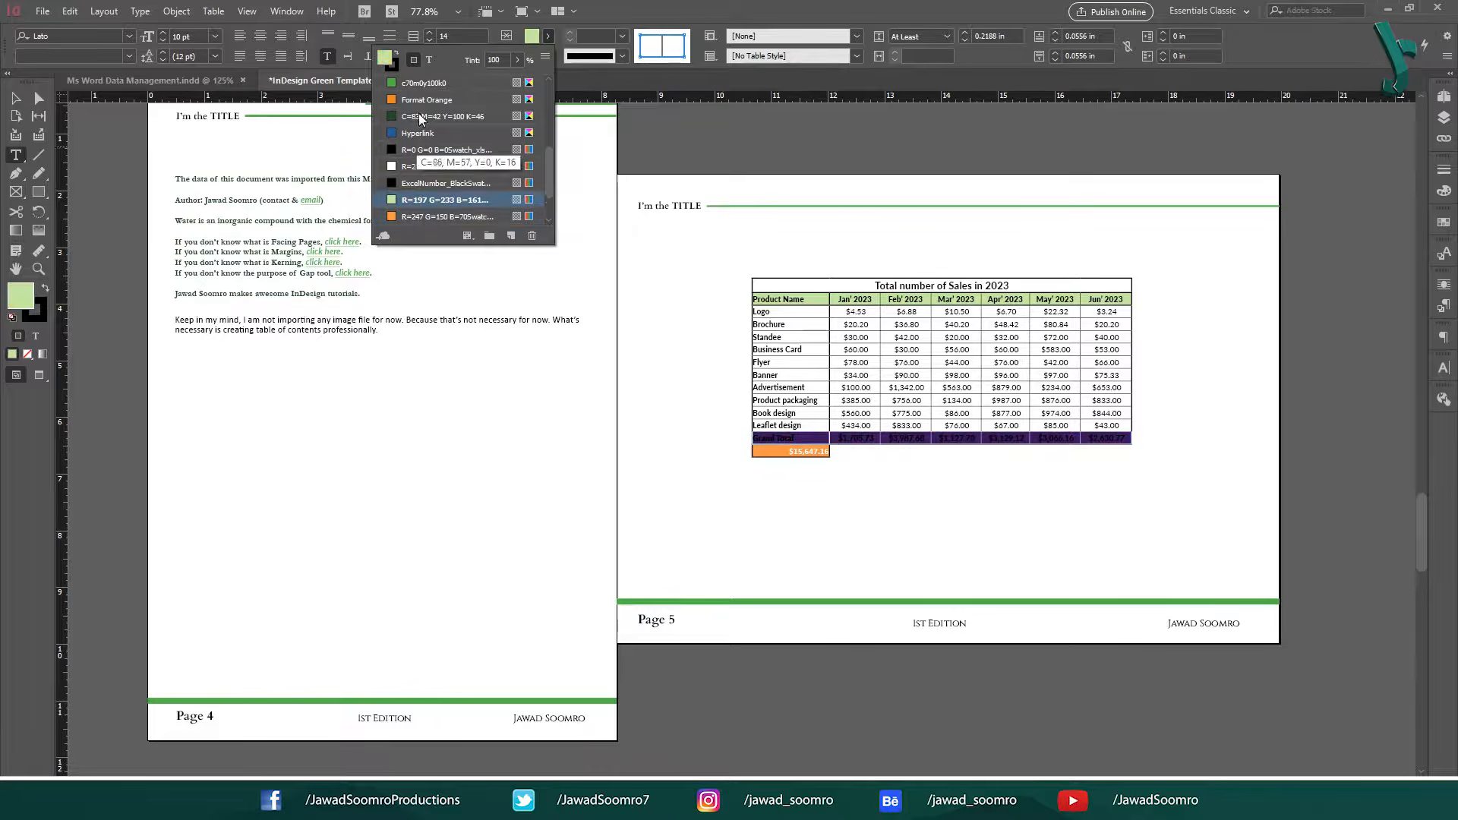
pyautogui.click(424, 84)
pyautogui.click(961, 423)
# Fill the overall total cell beneath the Grand Total row with the c70m0y100k0 swatch and save the document.
pyautogui.moveTo(827, 453); pyautogui.dragTo(782, 451)
pyautogui.click(550, 37)
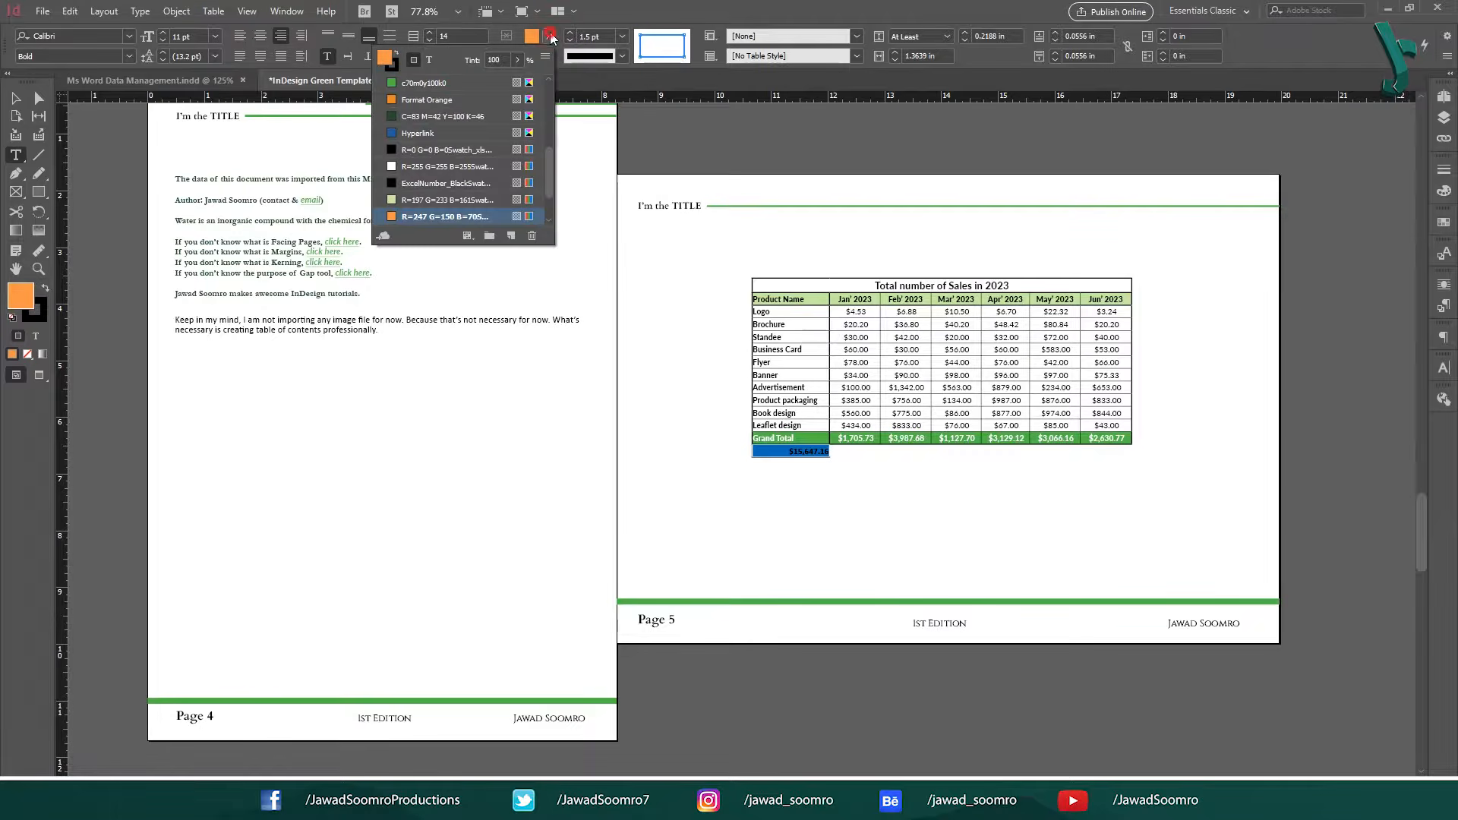
pyautogui.click(453, 84)
pyautogui.click(971, 463)
pyautogui.hotkey('ctrl', 's')
# Bring up the paragraph, character and table formatting settings for the text and cells of the sales table.
pyautogui.click(1450, 364)
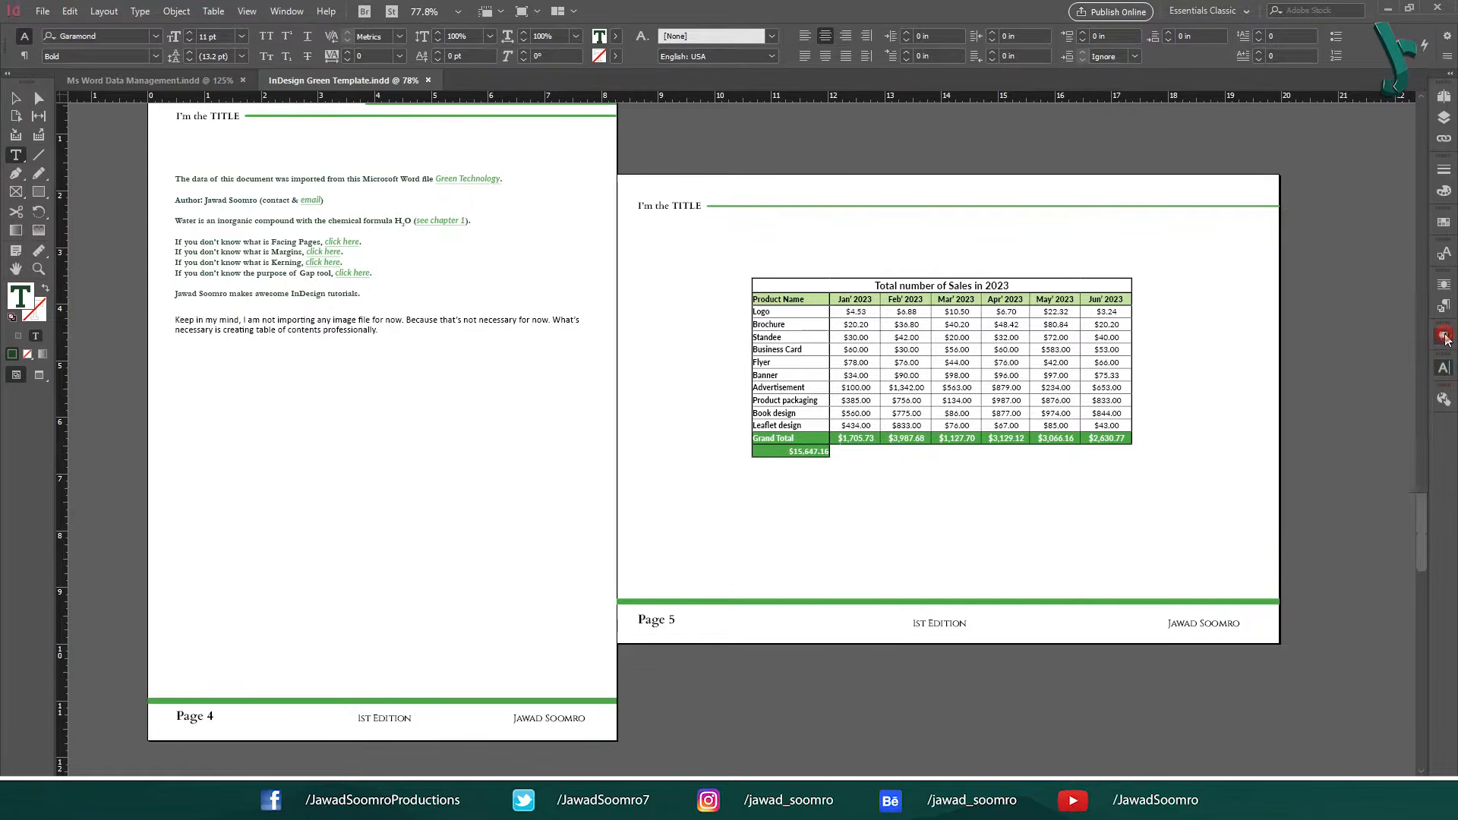
pyautogui.click(1445, 337)
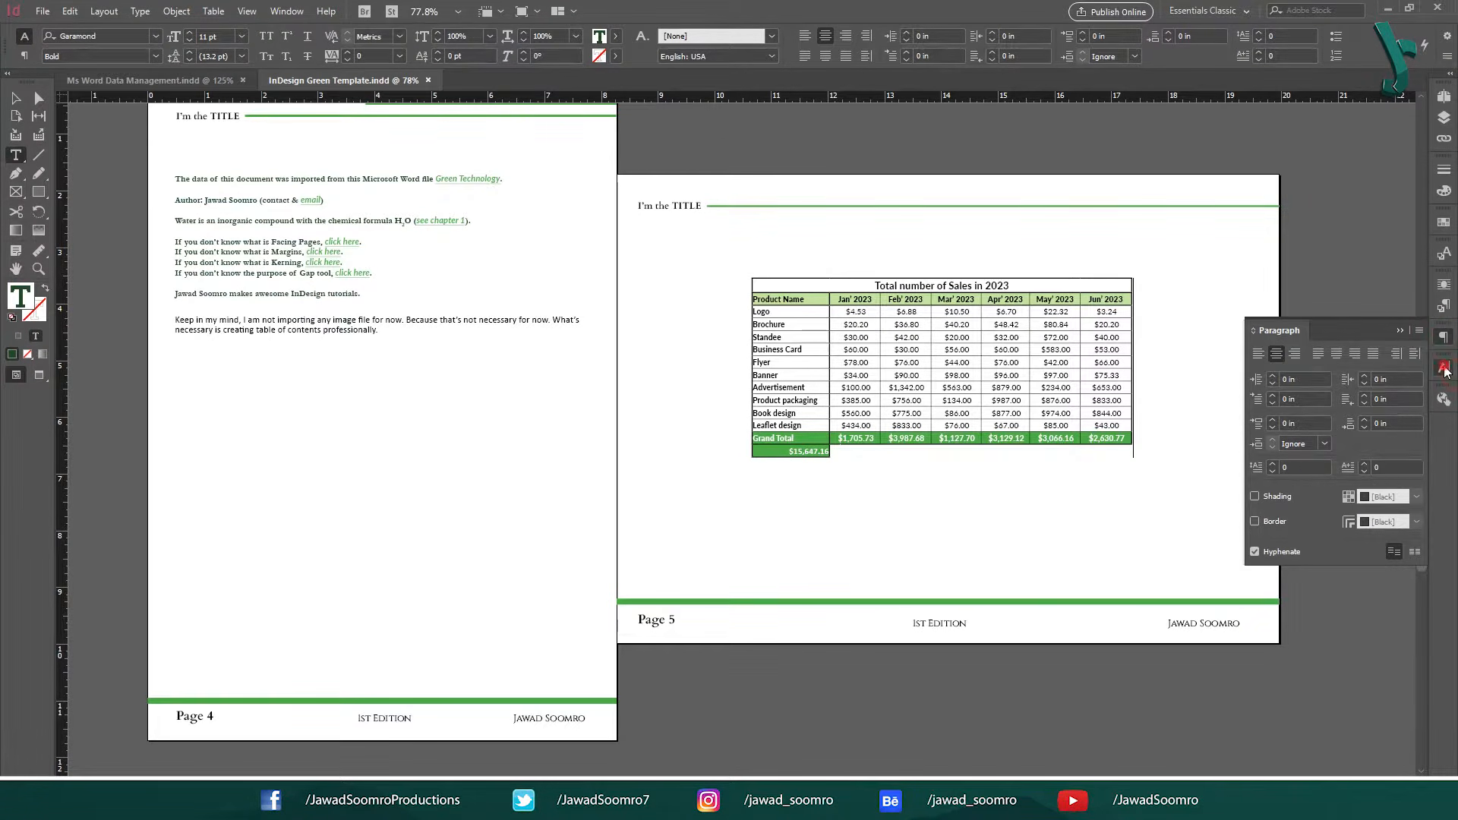
pyautogui.click(1445, 369)
pyautogui.click(911, 360)
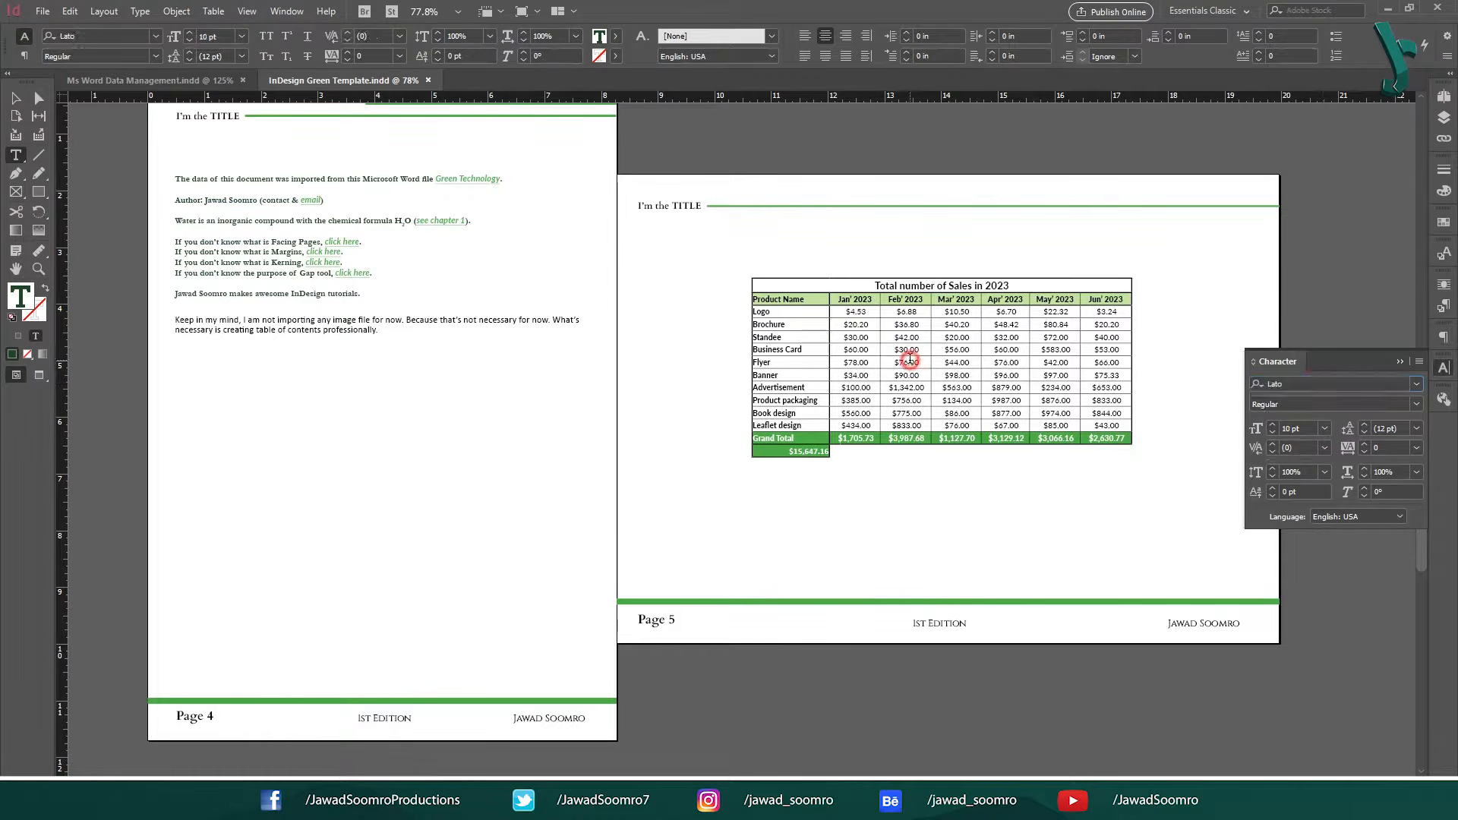
pyautogui.click(910, 435)
pyautogui.click(286, 12)
pyautogui.moveTo(425, 450)
pyautogui.click(629, 568)
# Increase the minimum row height of the product rows from Logo through Leaflet design.
pyautogui.moveTo(774, 311); pyautogui.dragTo(1106, 311)
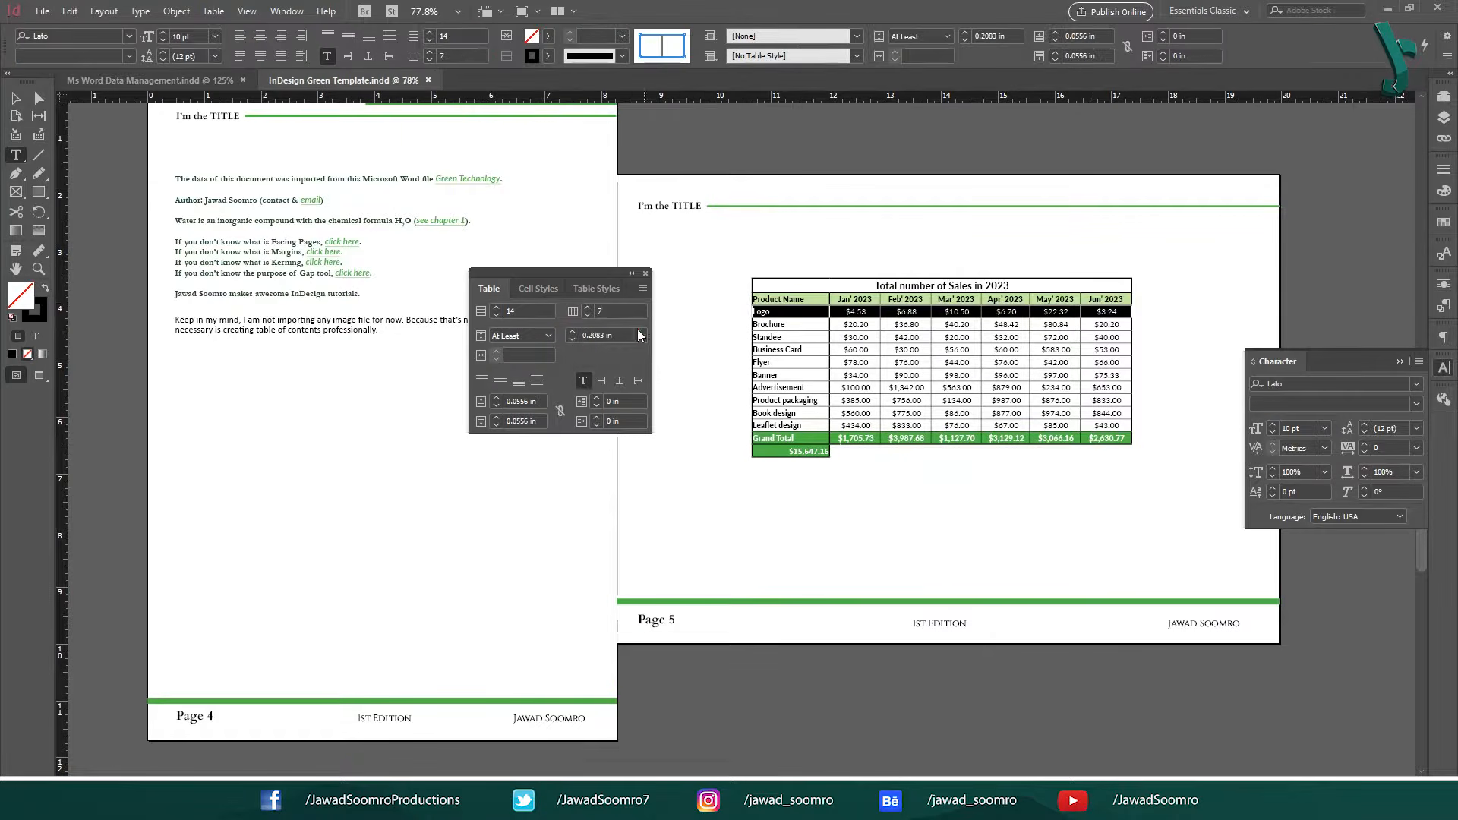
pyautogui.click(549, 336)
pyautogui.click(572, 332)
pyautogui.click(572, 340)
pyautogui.moveTo(805, 312); pyautogui.dragTo(1107, 427)
pyautogui.click(621, 335)
pyautogui.press('Up')
pyautogui.press('Up')
pyautogui.press('Up')
pyautogui.press('Up')
pyautogui.press('Up')
pyautogui.press('Up')
pyautogui.press('Down')
pyautogui.press('Down')
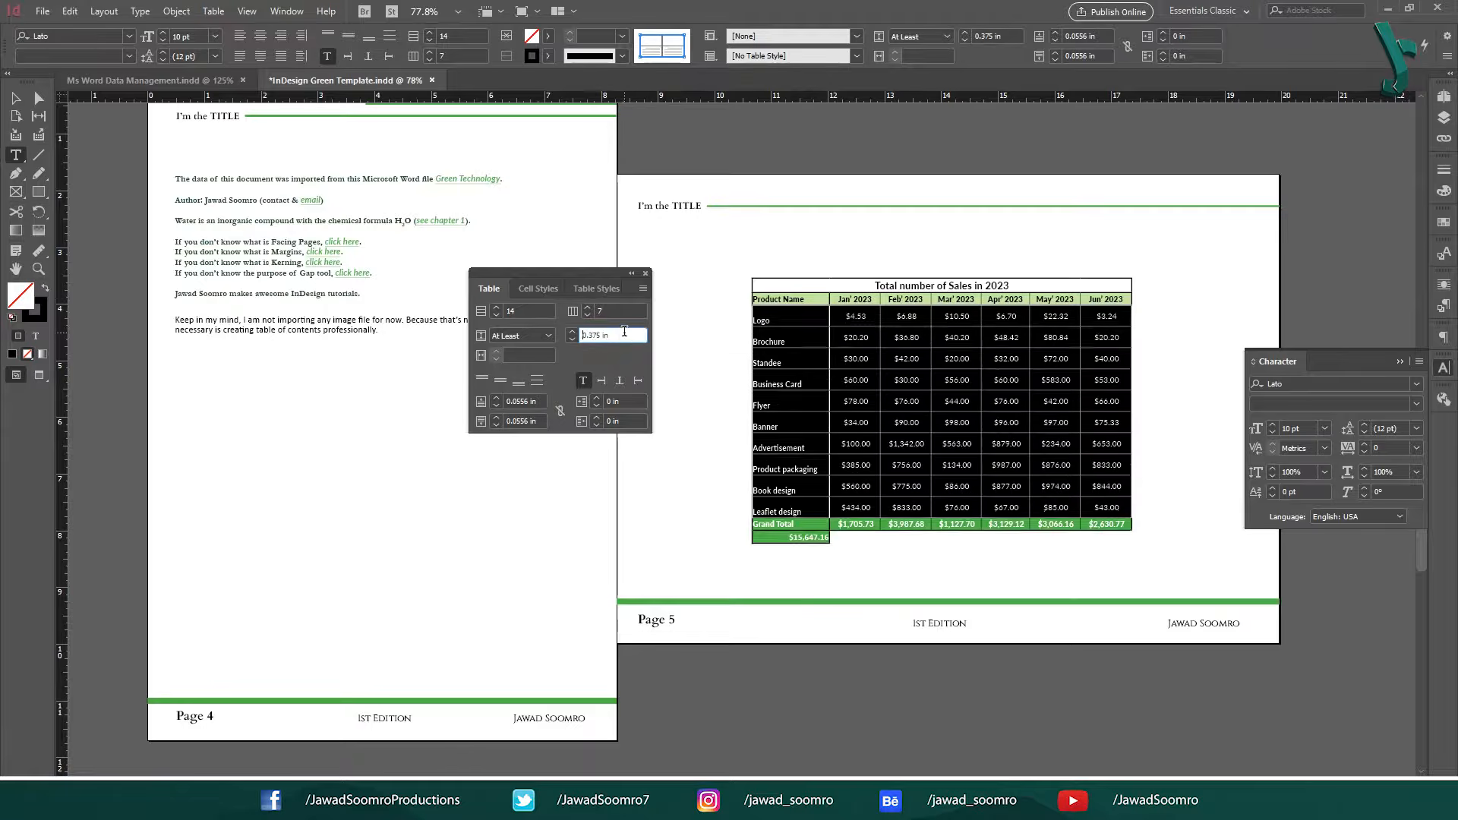
pyautogui.click(1006, 560)
pyautogui.scroll(-2, 795, 556)
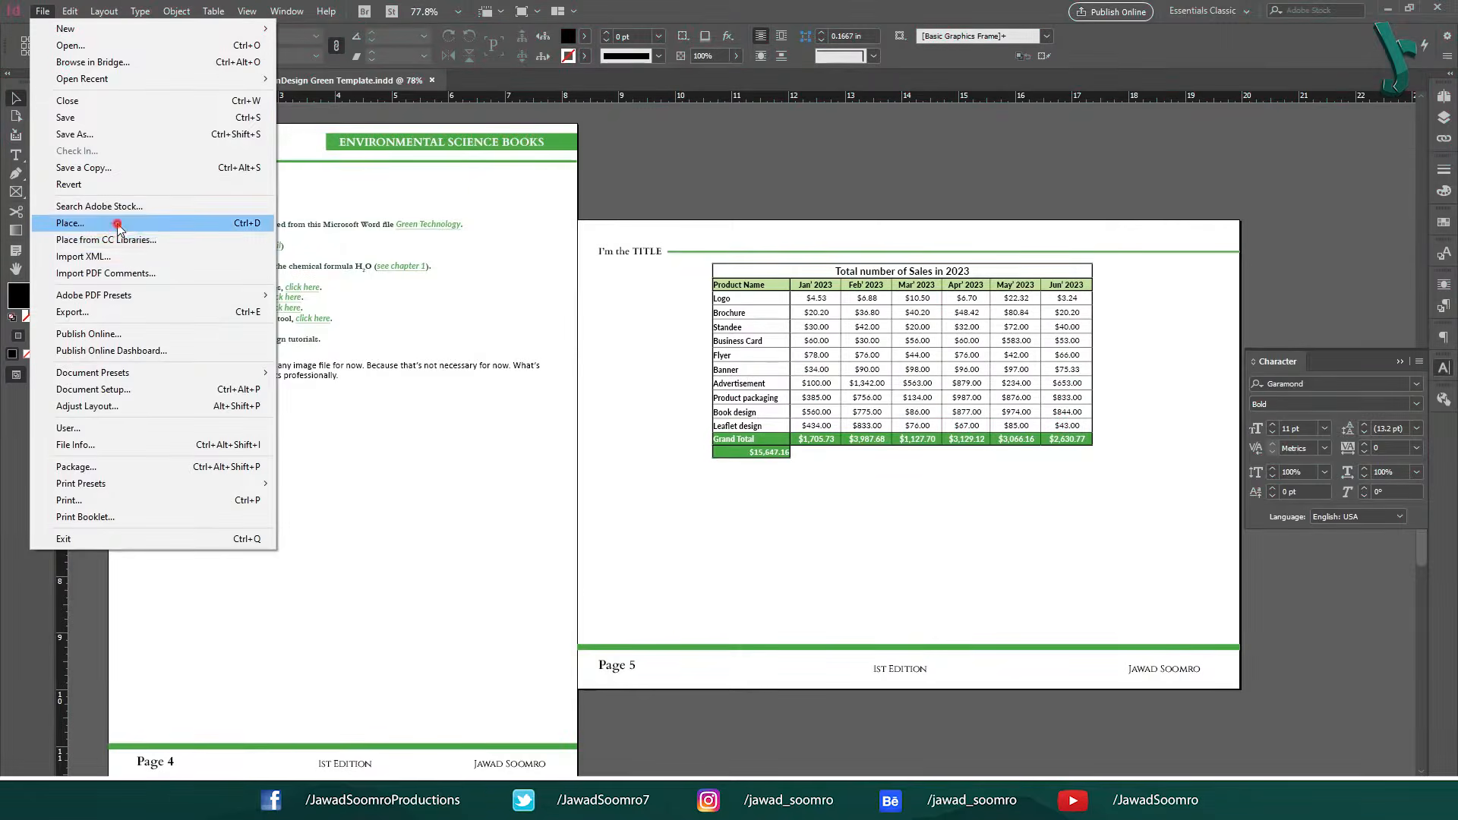
# Place Sales Spreadsheet 2023.xlsx below the existing table with import options shown, using Sheet1, cell range A1:G14 and Formatted Table.
pyautogui.click(194, 222)
pyautogui.click(1071, 607)
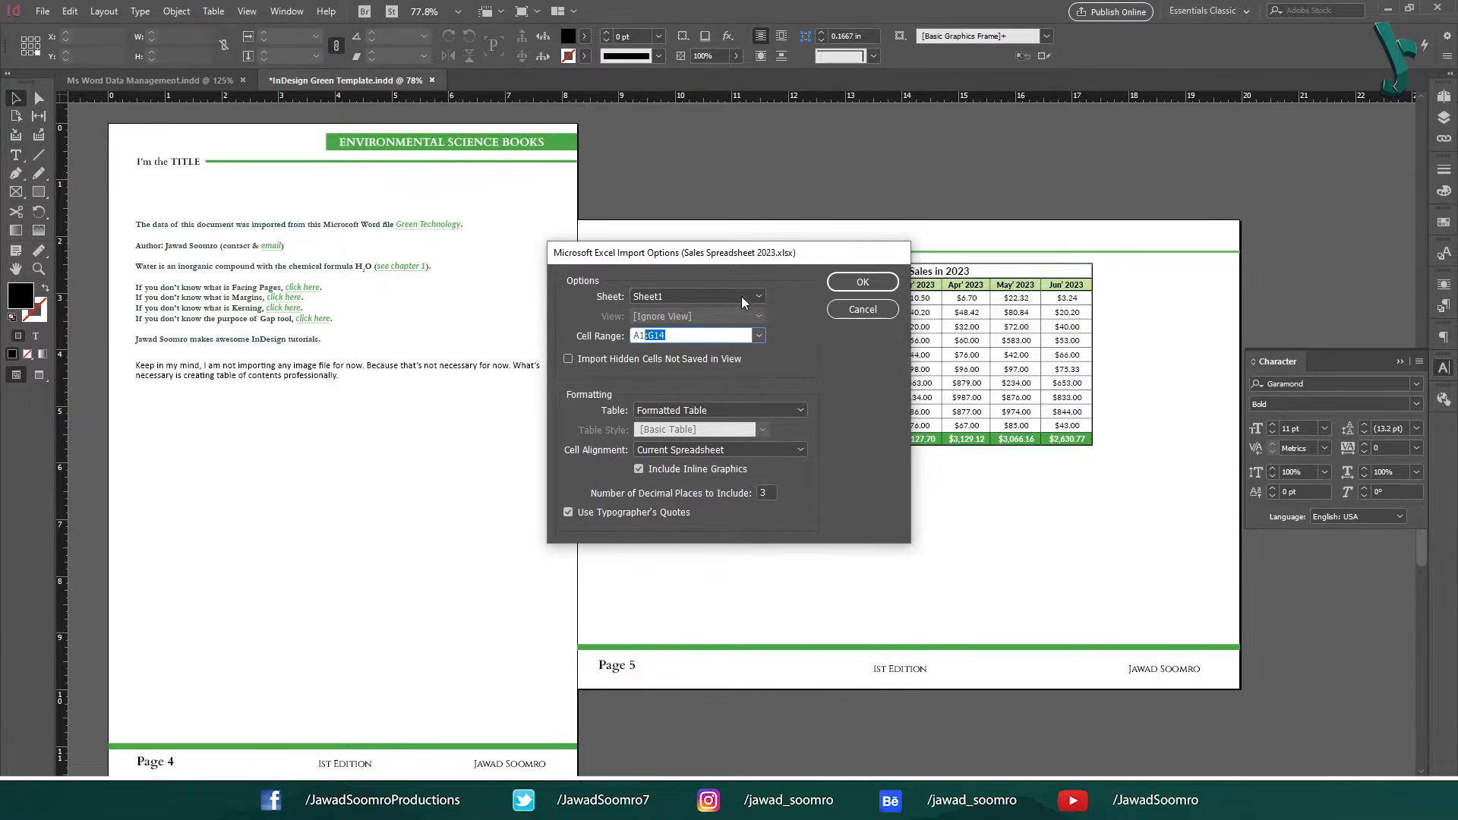
pyautogui.click(705, 334)
pyautogui.click(841, 291)
pyautogui.click(43, 11)
pyautogui.click(91, 224)
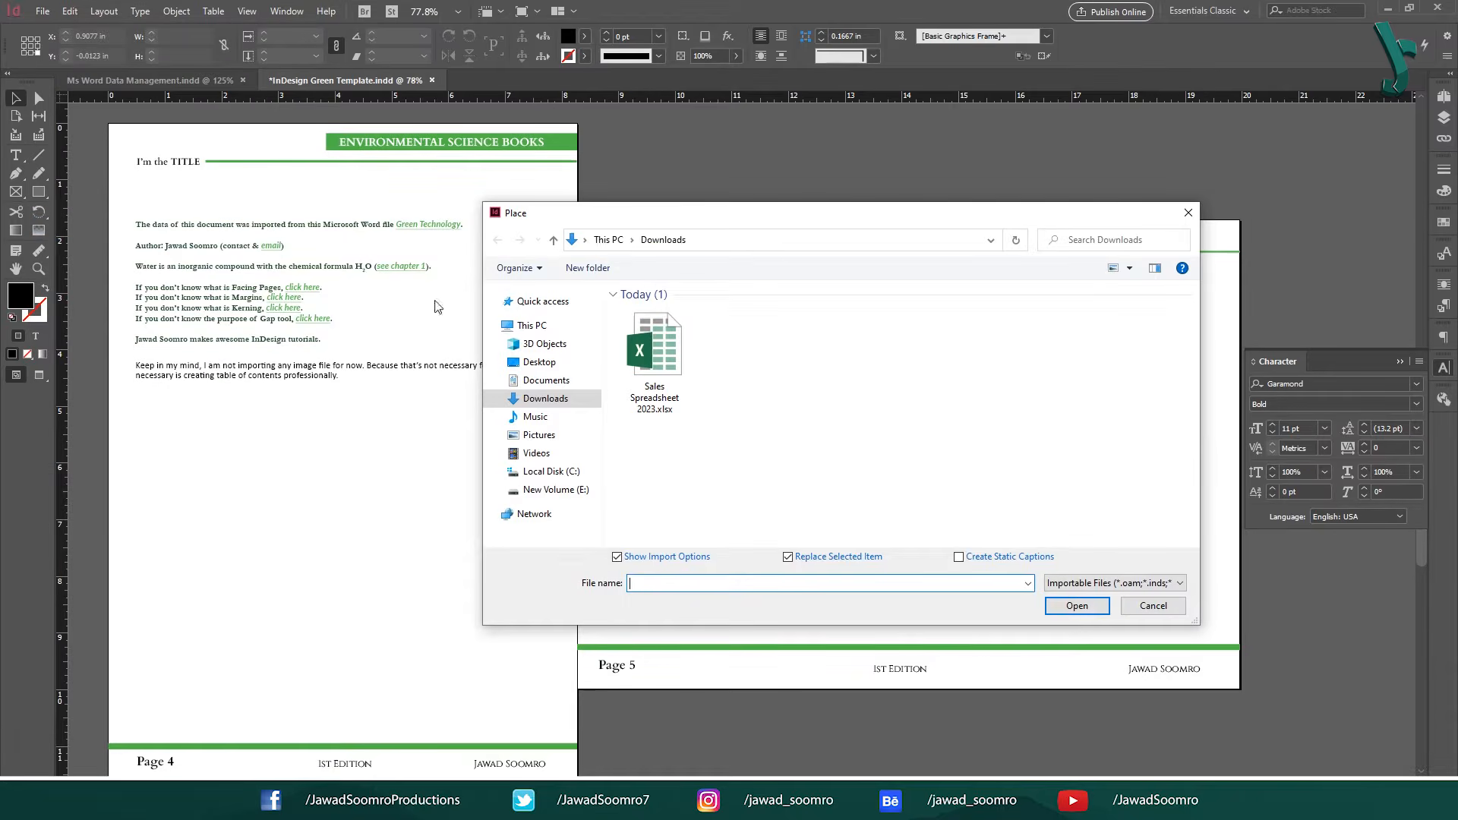
pyautogui.click(1086, 608)
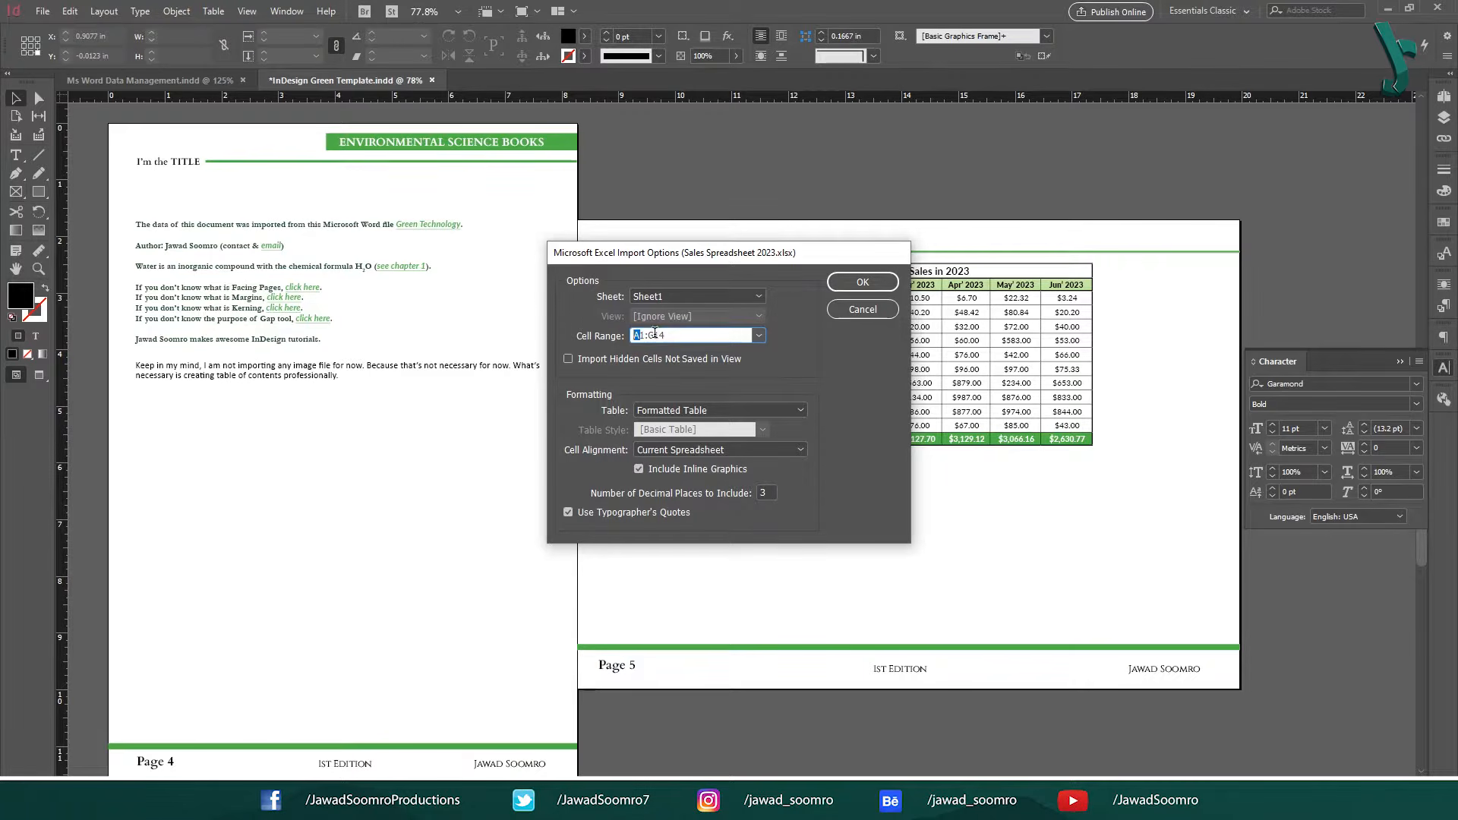
pyautogui.click(843, 284)
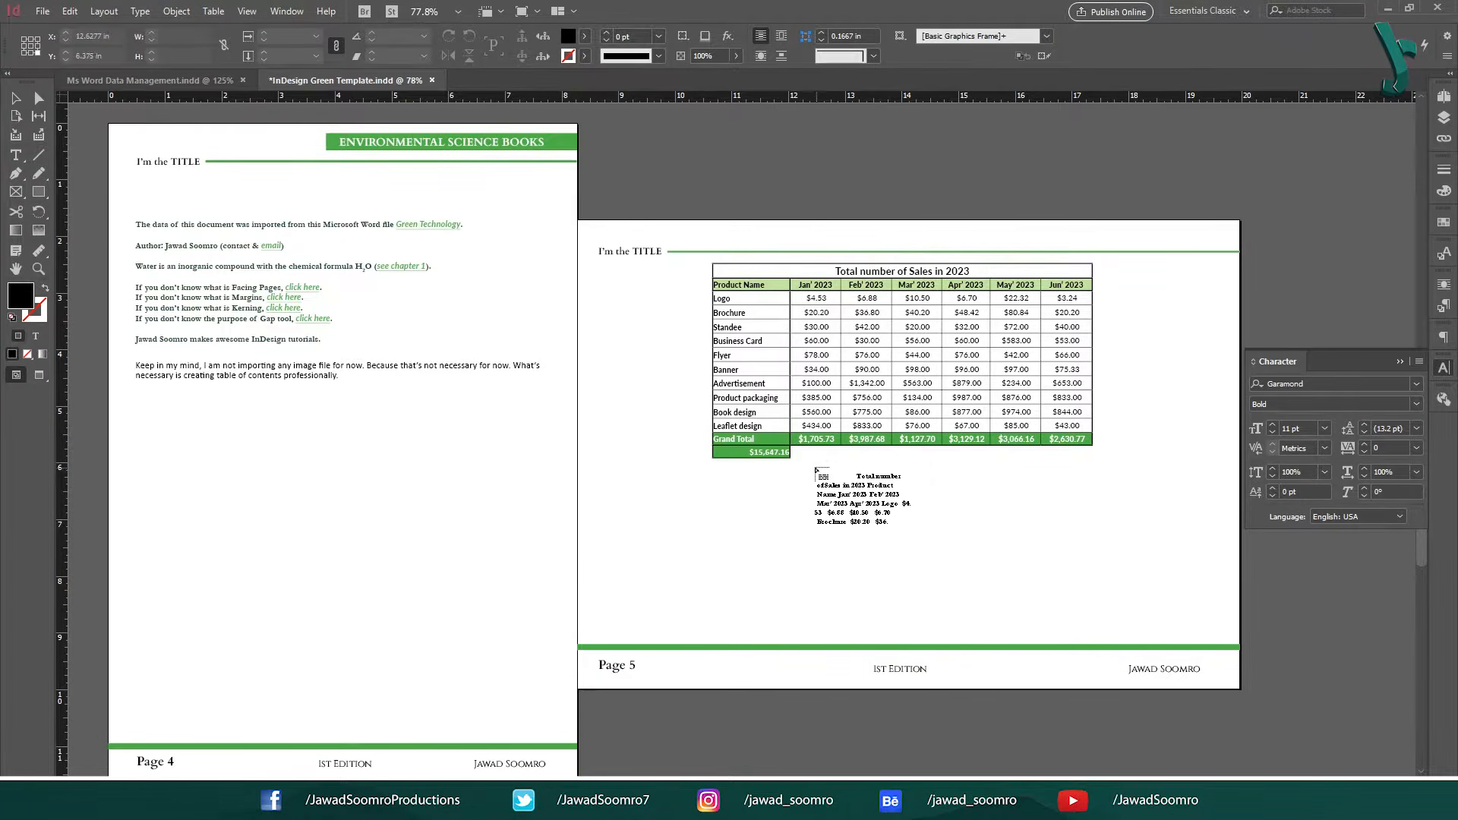
pyautogui.moveTo(820, 471); pyautogui.dragTo(1064, 638)
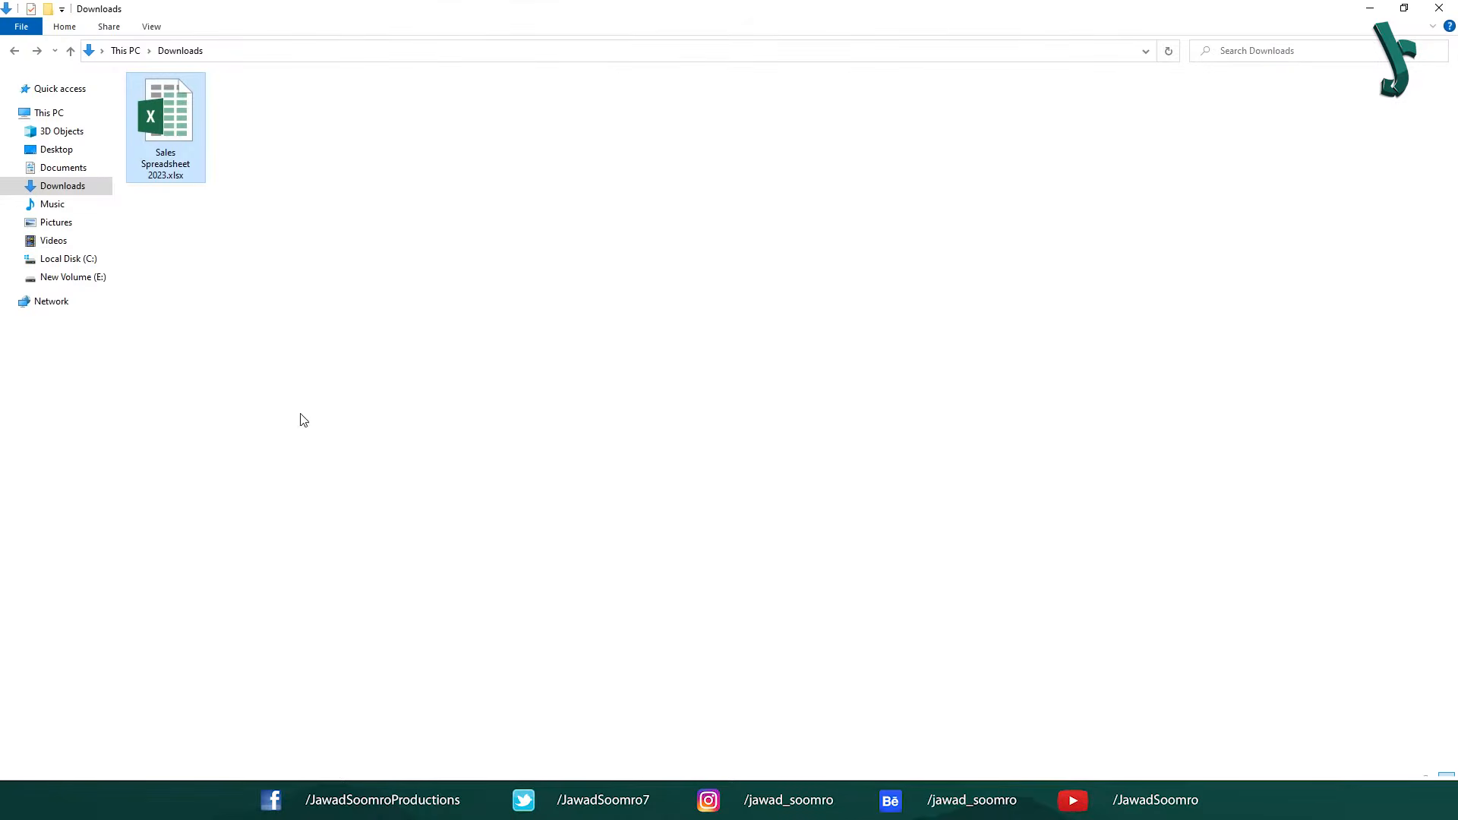
# Open Sales Spreadsheet 2023.xlsx in Excel, set the Flyer value for Feb' 2023 in cell C7 to 100, and save the workbook.
pyautogui.press('Return')
pyautogui.click(233, 296)
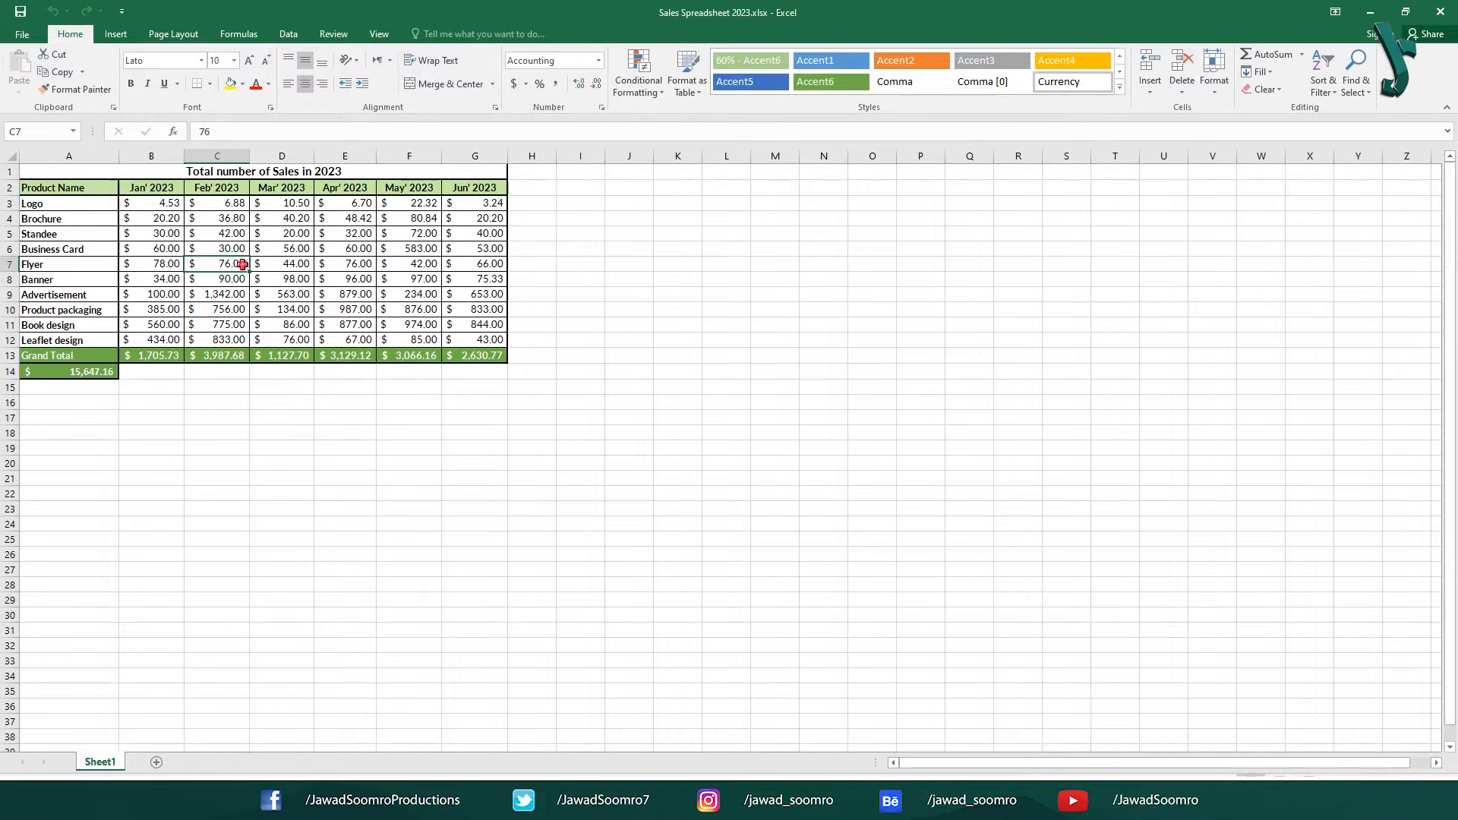
pyautogui.doubleClick(242, 264)
pyautogui.write('100')
pyautogui.click(255, 229)
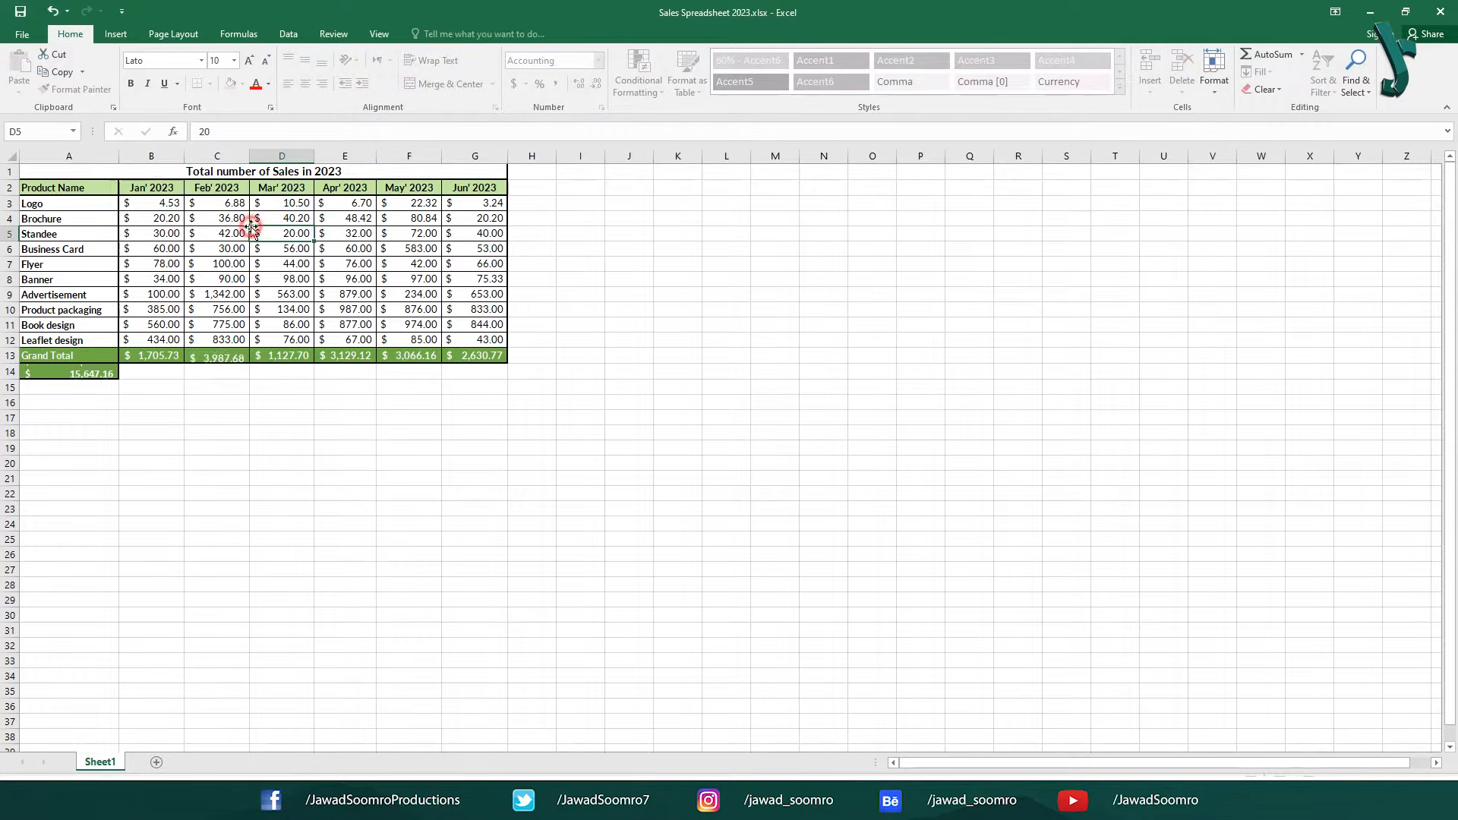
pyautogui.click(21, 12)
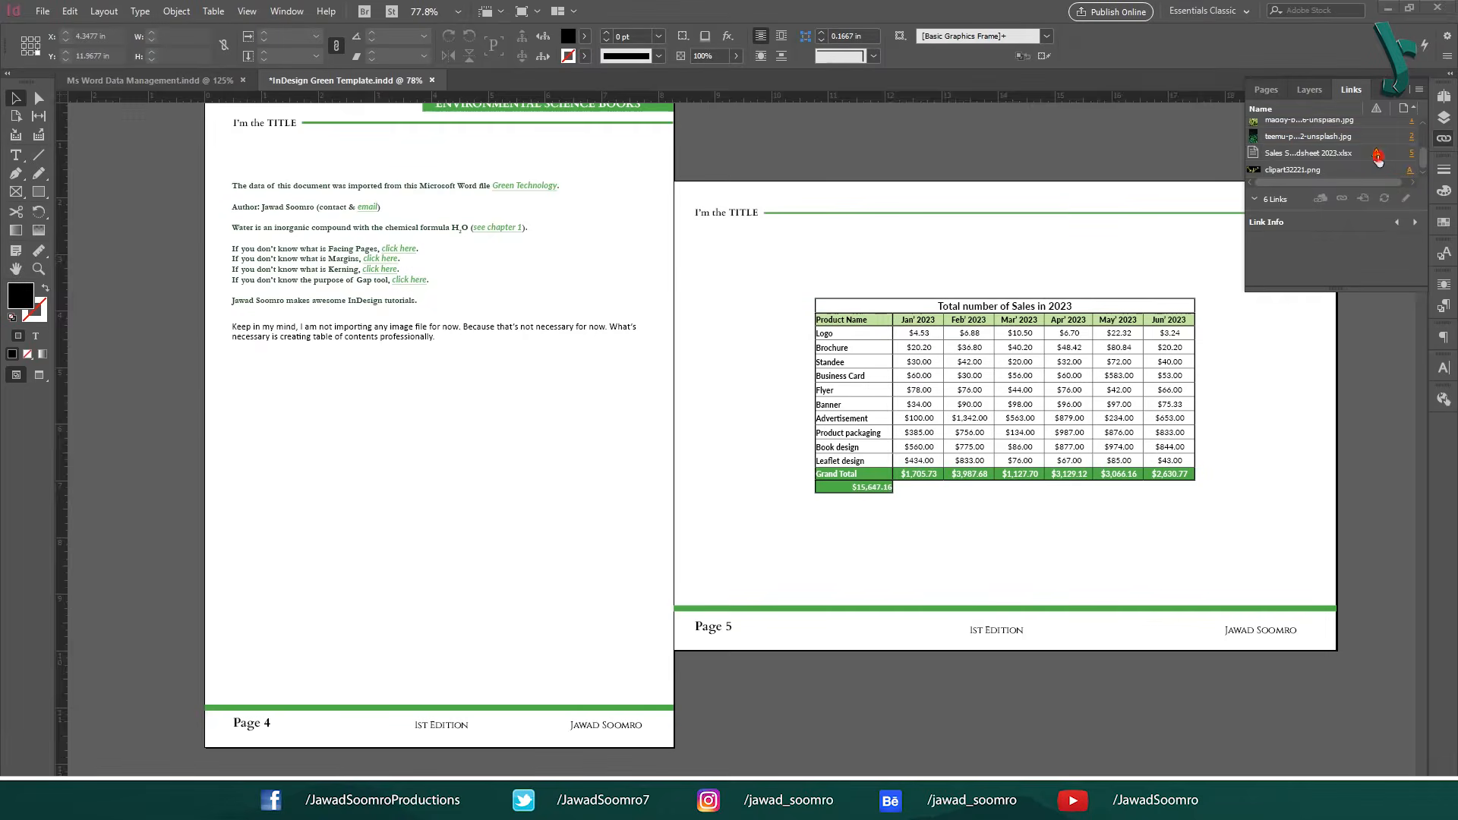
# Back in InDesign, update the modified Sales Spreadsheet 2023.xlsx link and accept losing the edits made to the imported table.
pyautogui.click(1378, 157)
pyautogui.doubleClick(1378, 156)
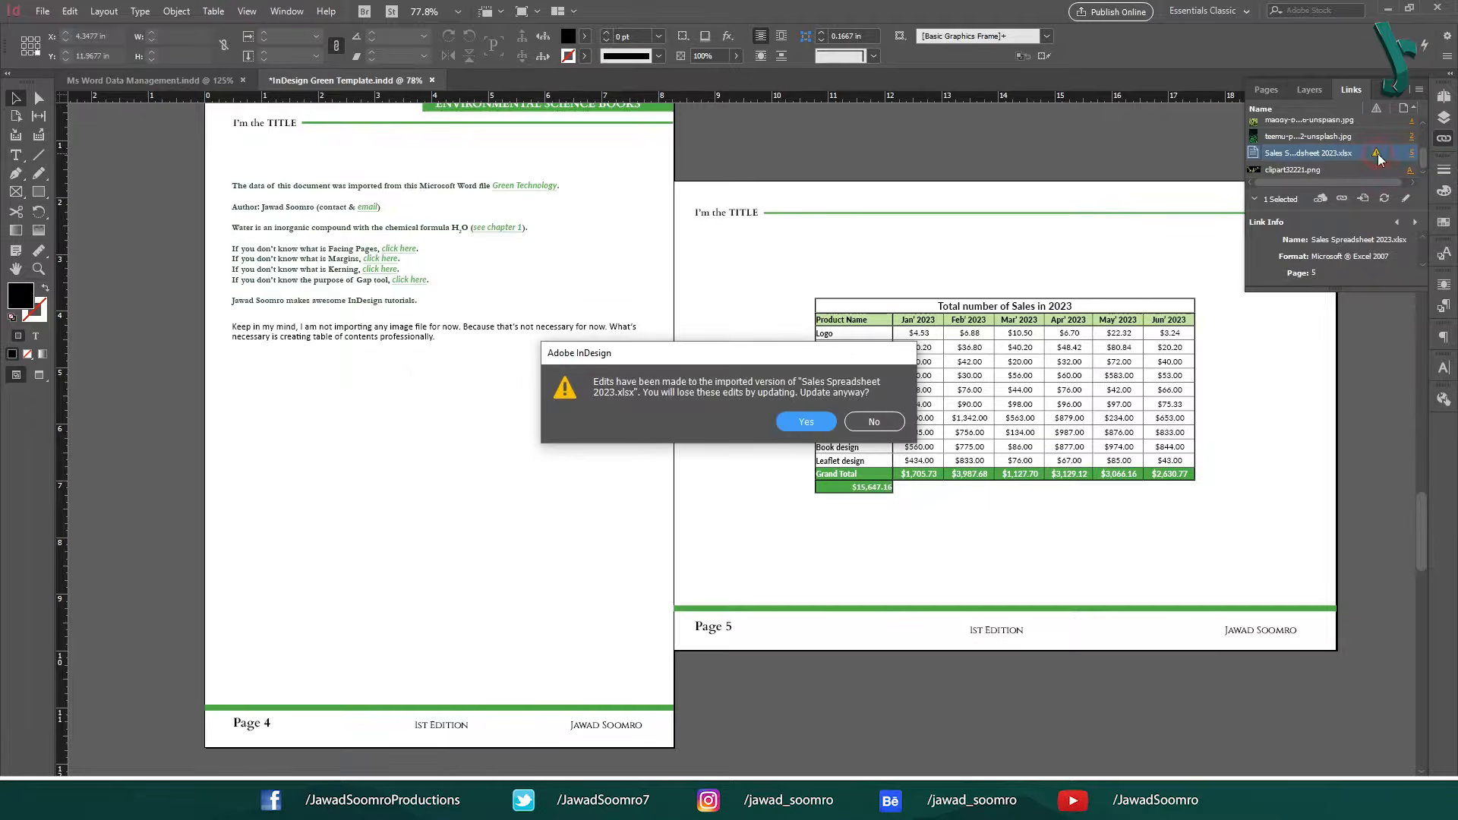
pyautogui.click(803, 420)
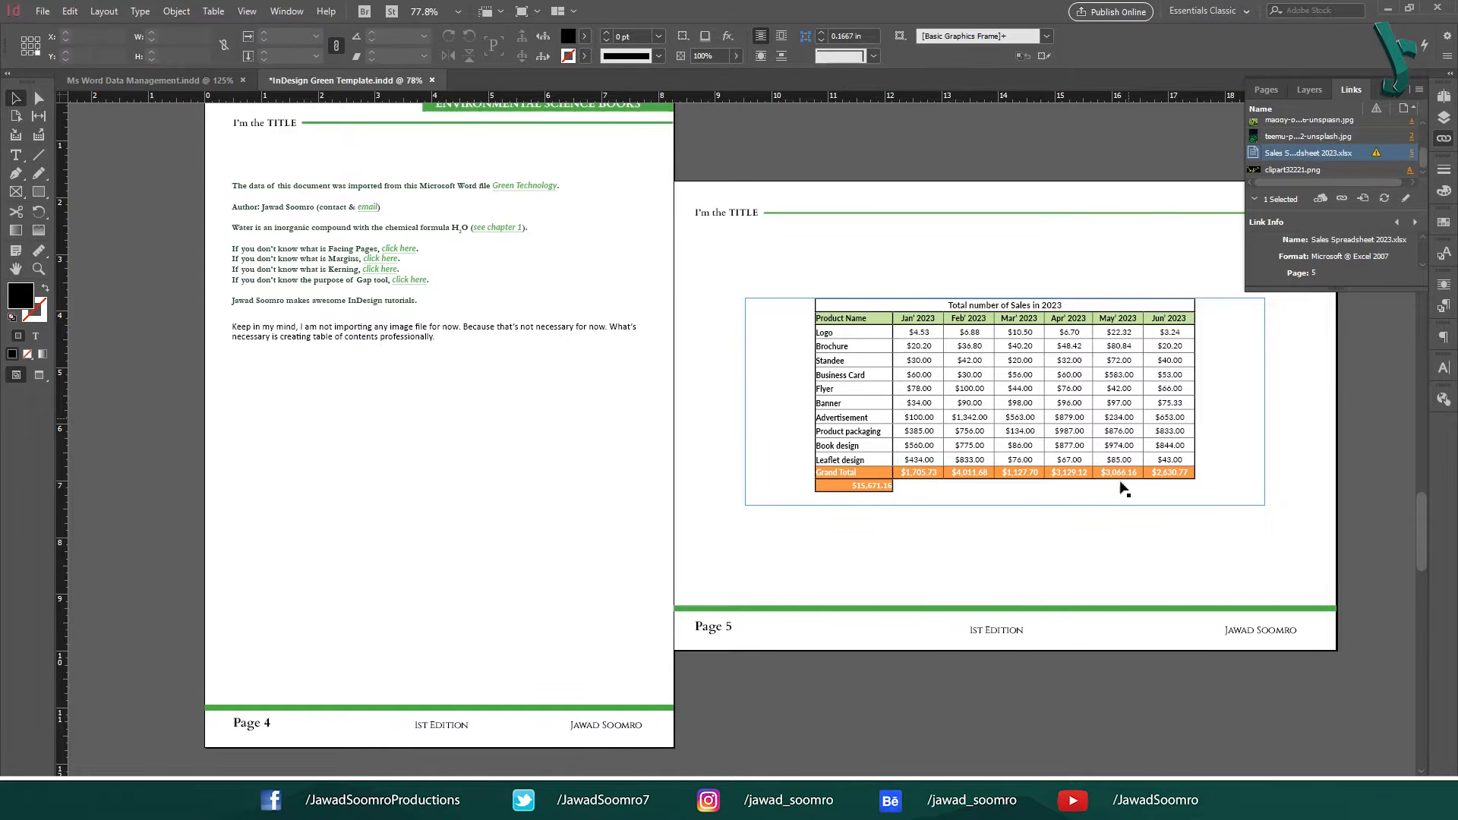
pyautogui.click(1058, 565)
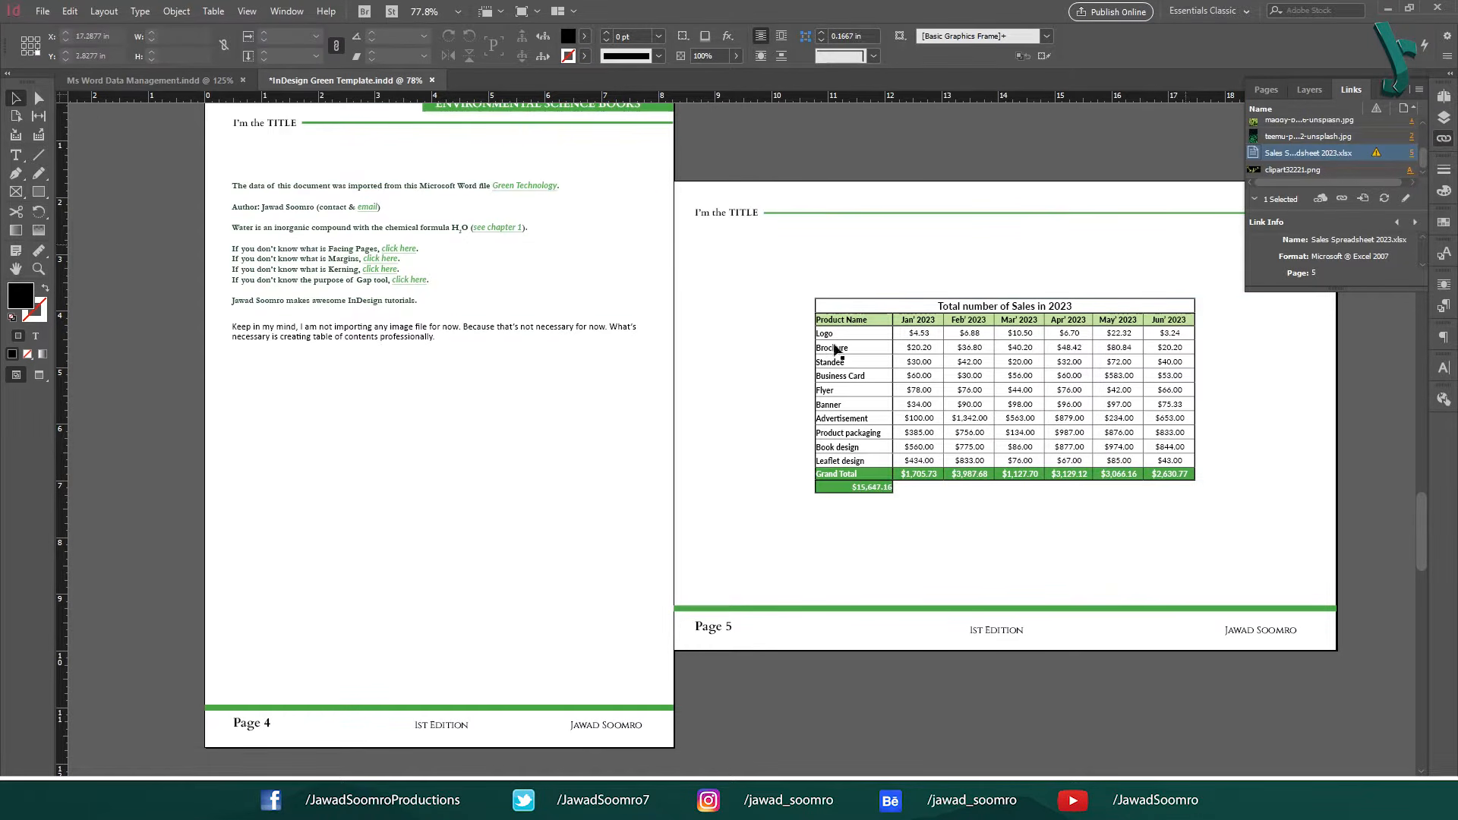
pyautogui.scroll(20, 715, 372)
pyautogui.scroll(-20, 756, 403)
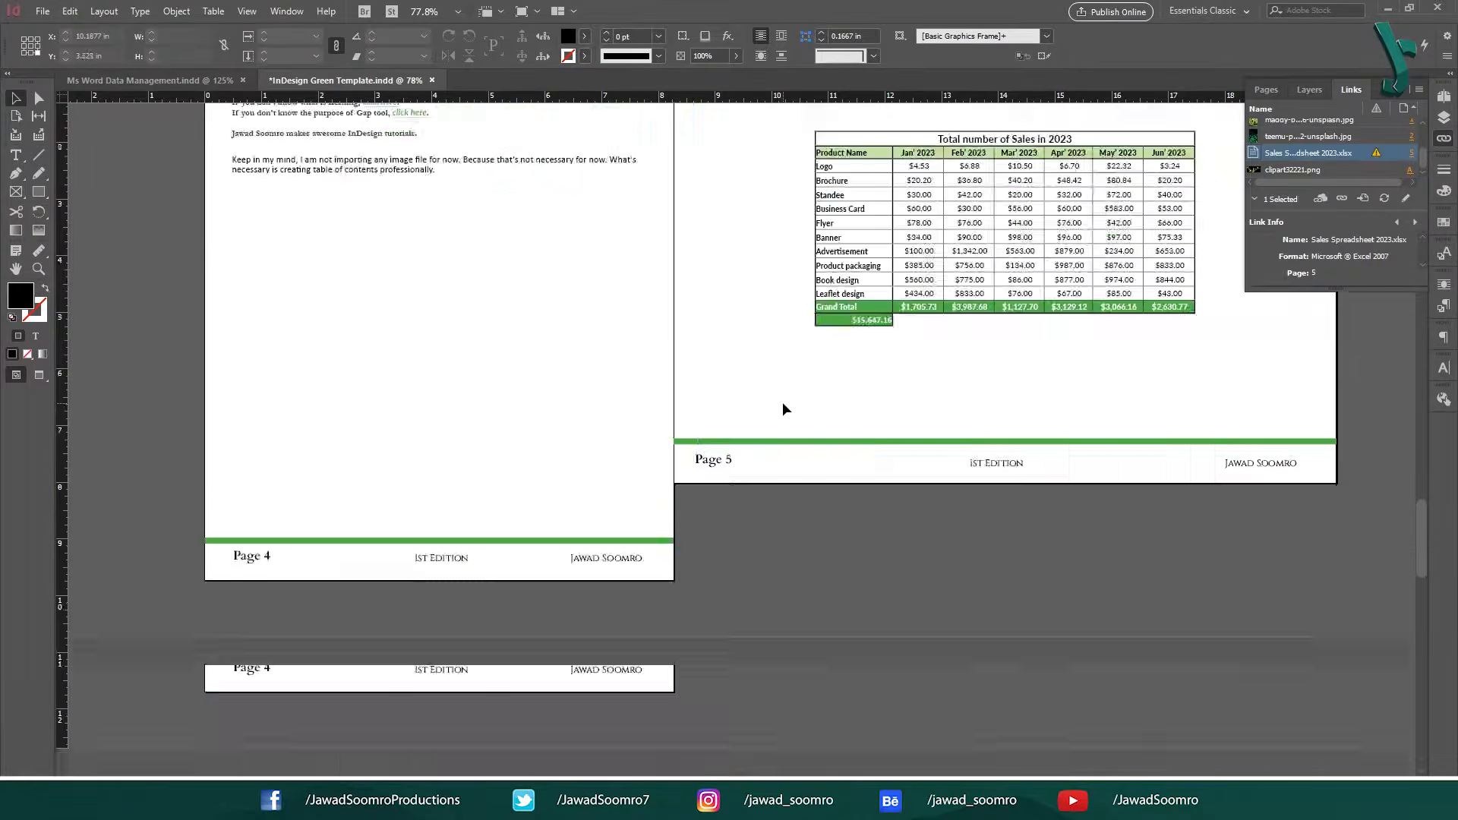
pyautogui.scroll(-10, 790, 439)
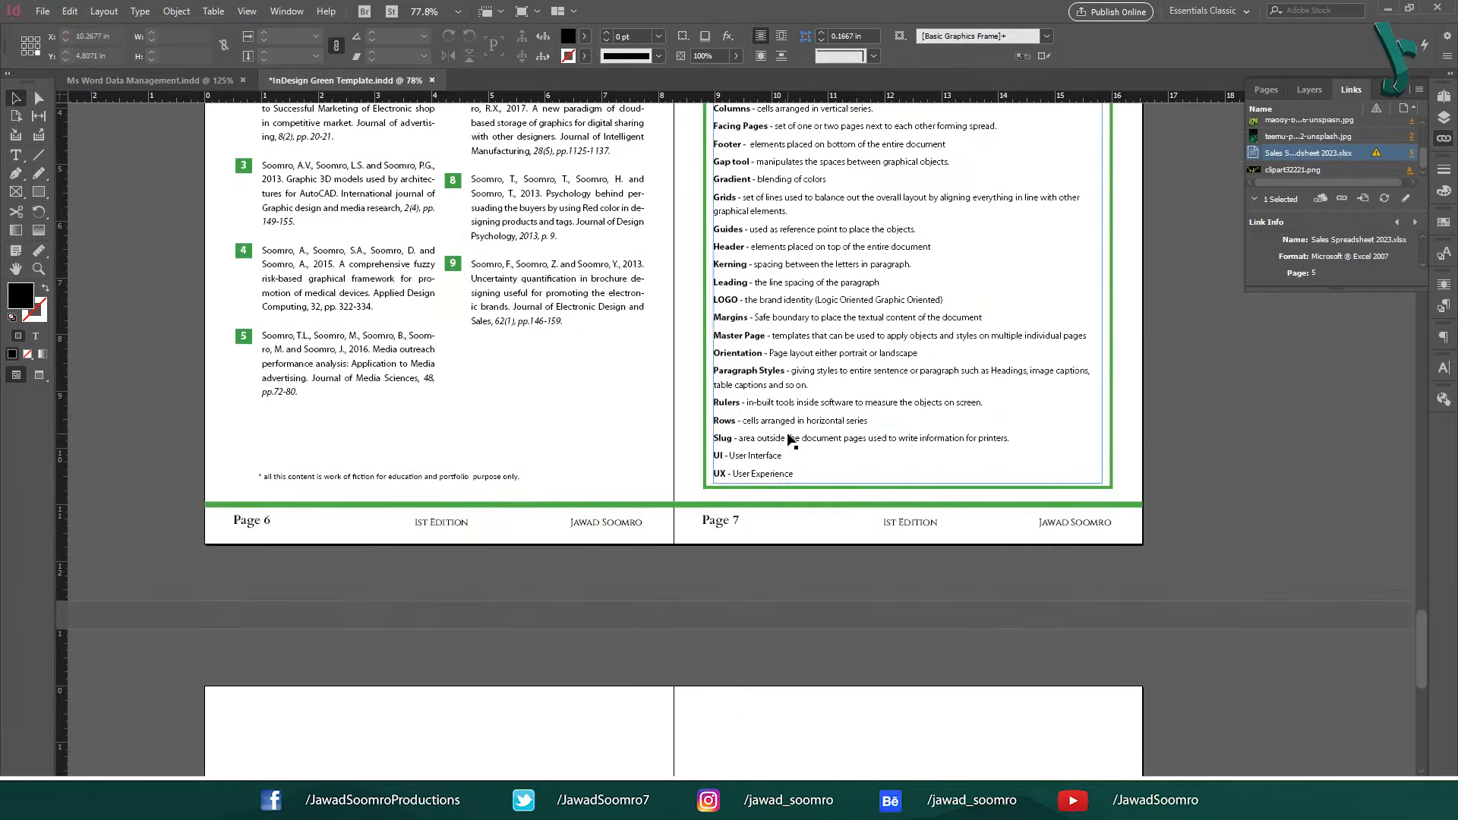
pyautogui.scroll(19, 790, 439)
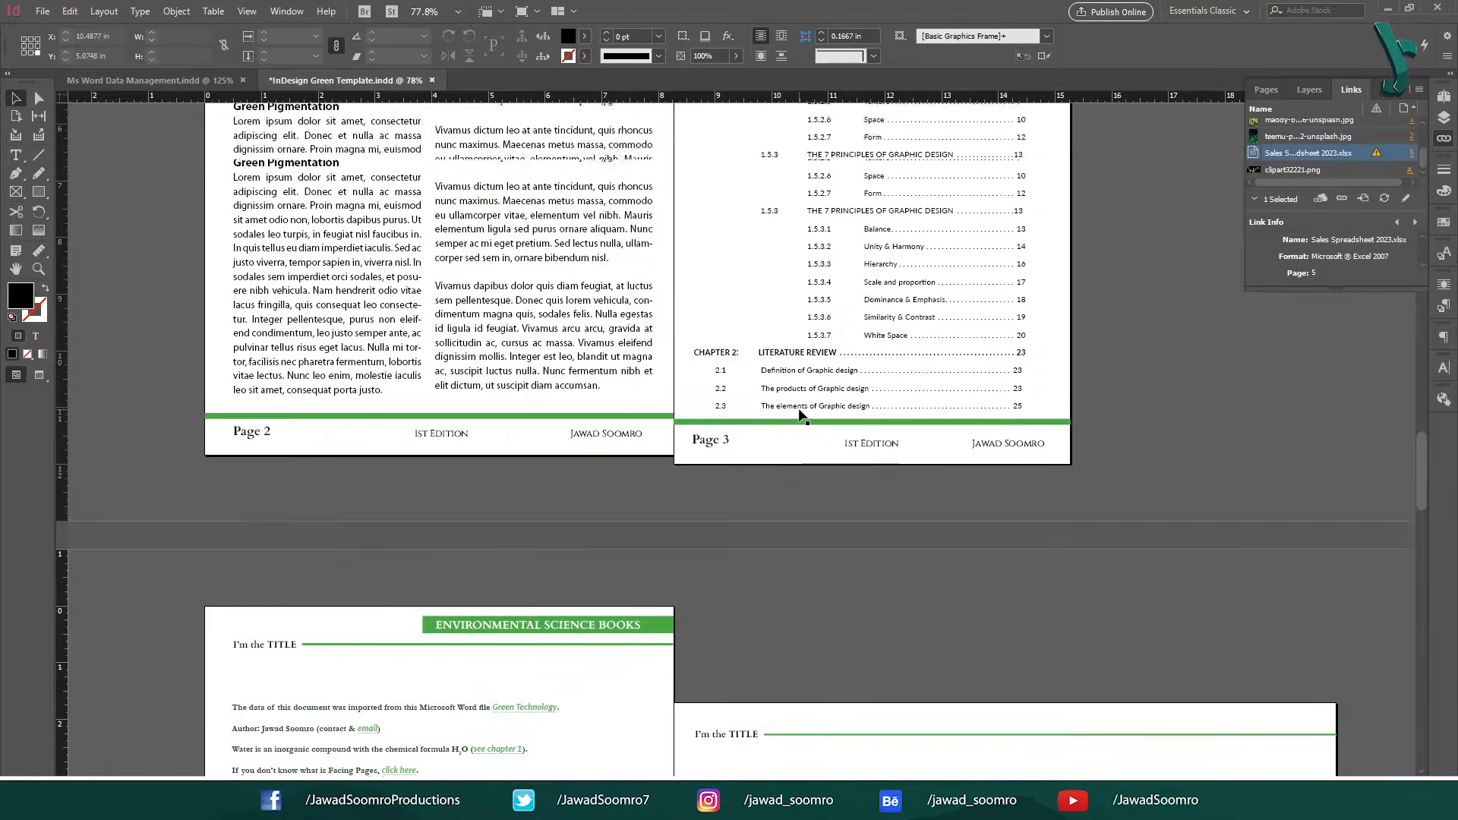
pyautogui.scroll(15, 799, 413)
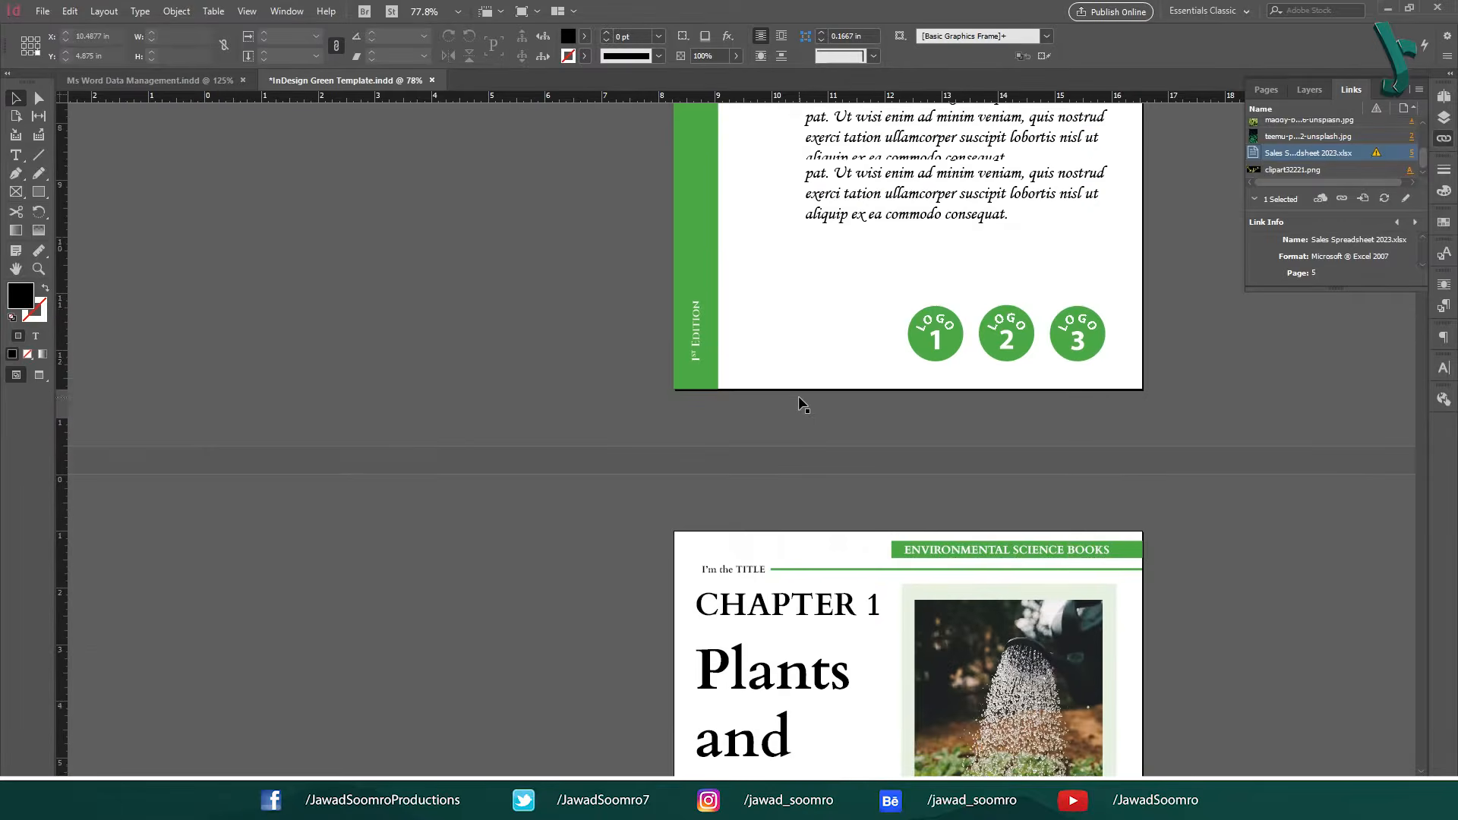
pyautogui.scroll(6, 799, 407)
pyautogui.scroll(-12, 801, 450)
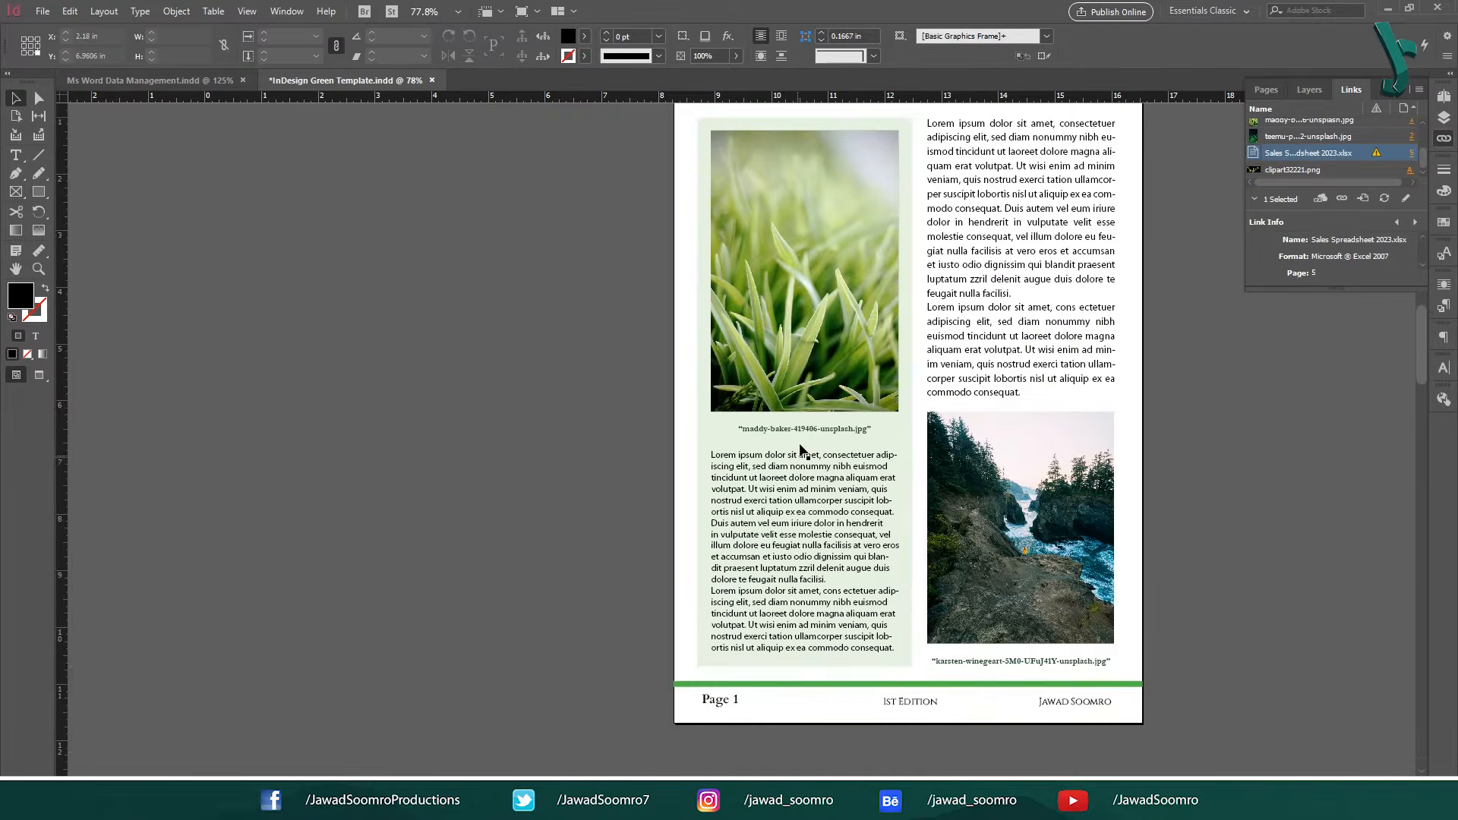
# Save InDesign Green Template.indd and close both it and Ms Word Data Management.indd.
pyautogui.scroll(-15, 803, 441)
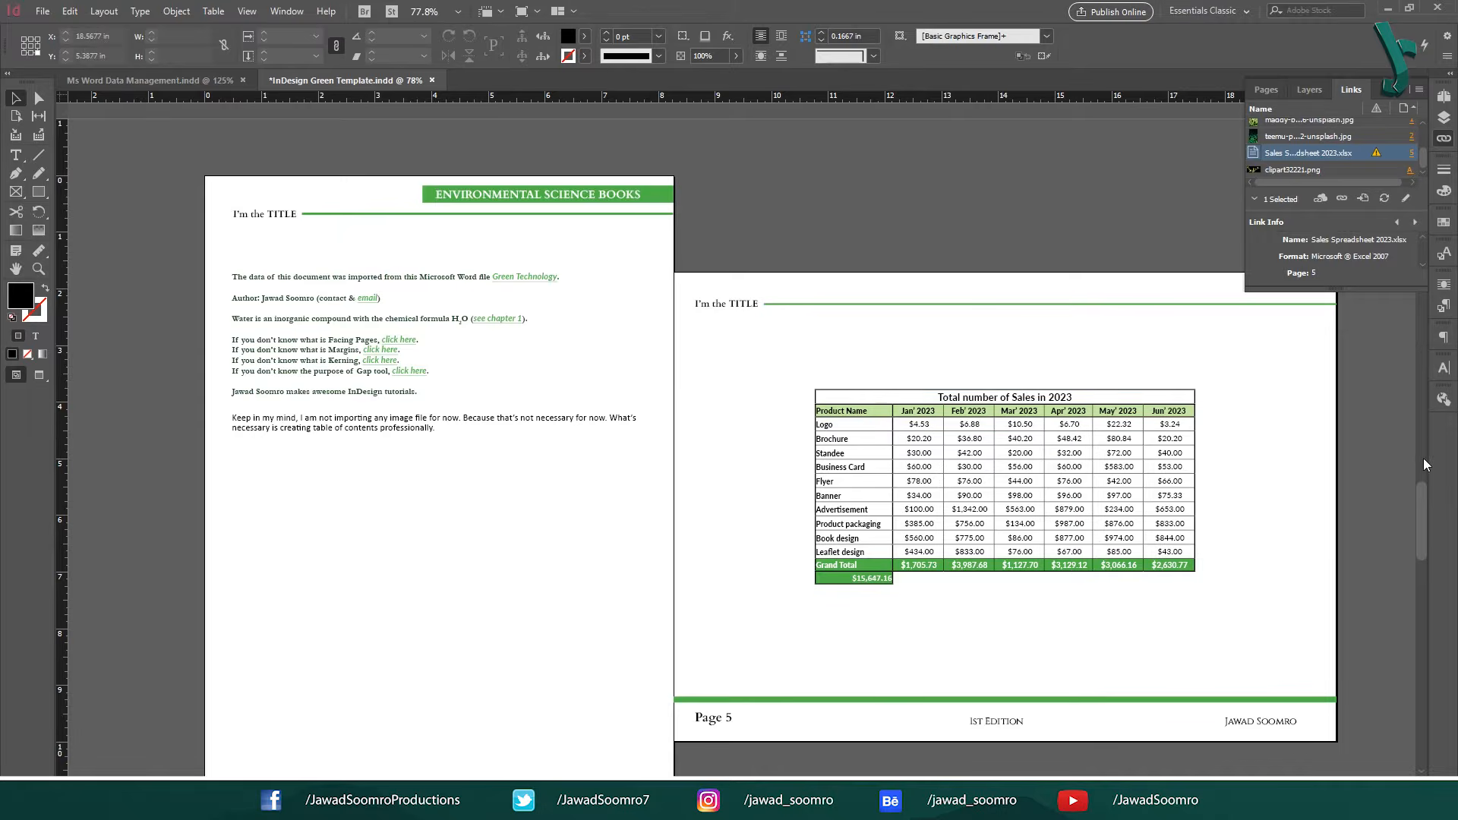
pyautogui.click(1425, 441)
pyautogui.scroll(-7, 1344, 479)
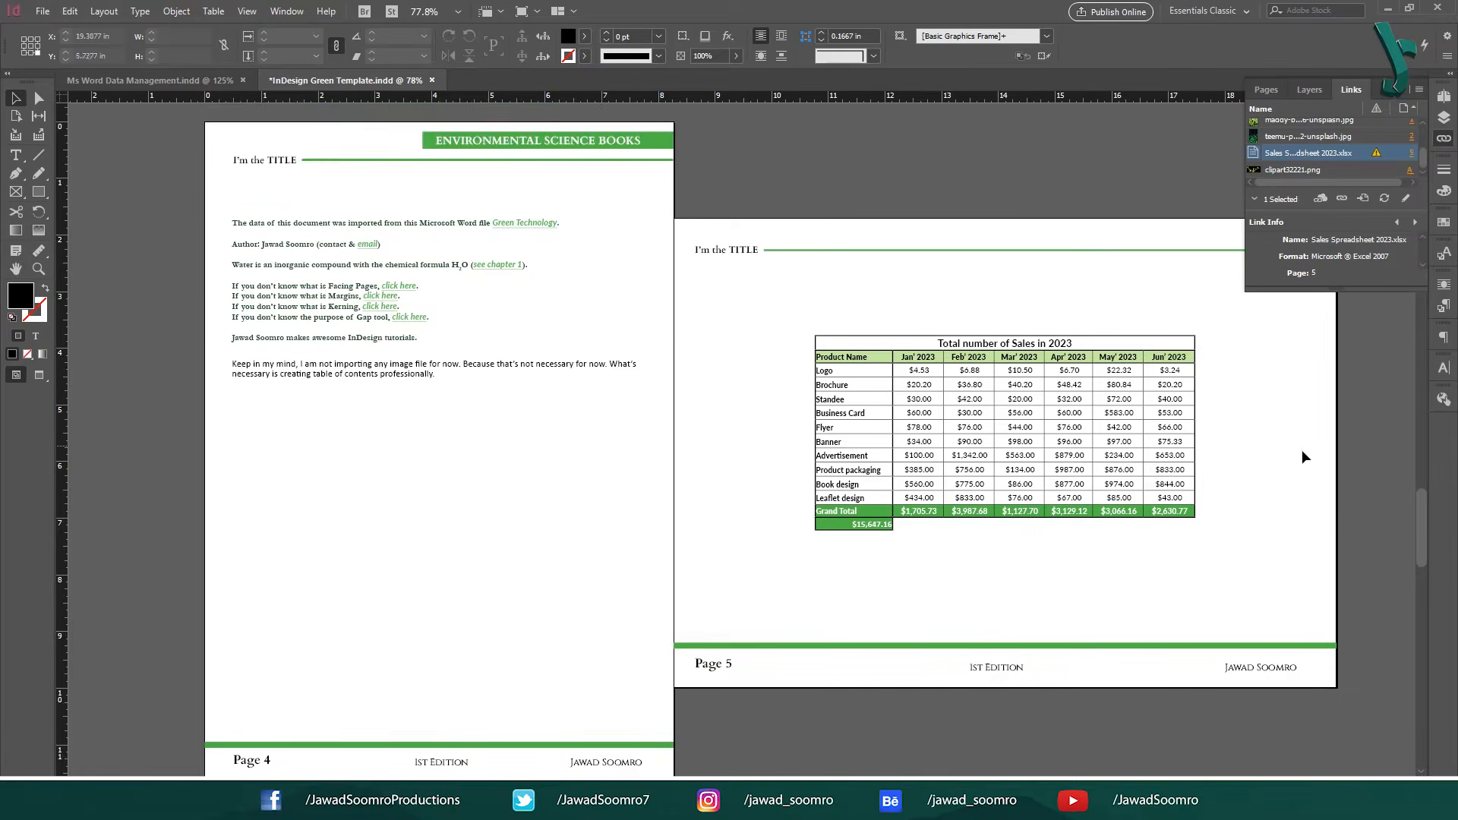
pyautogui.click(42, 10)
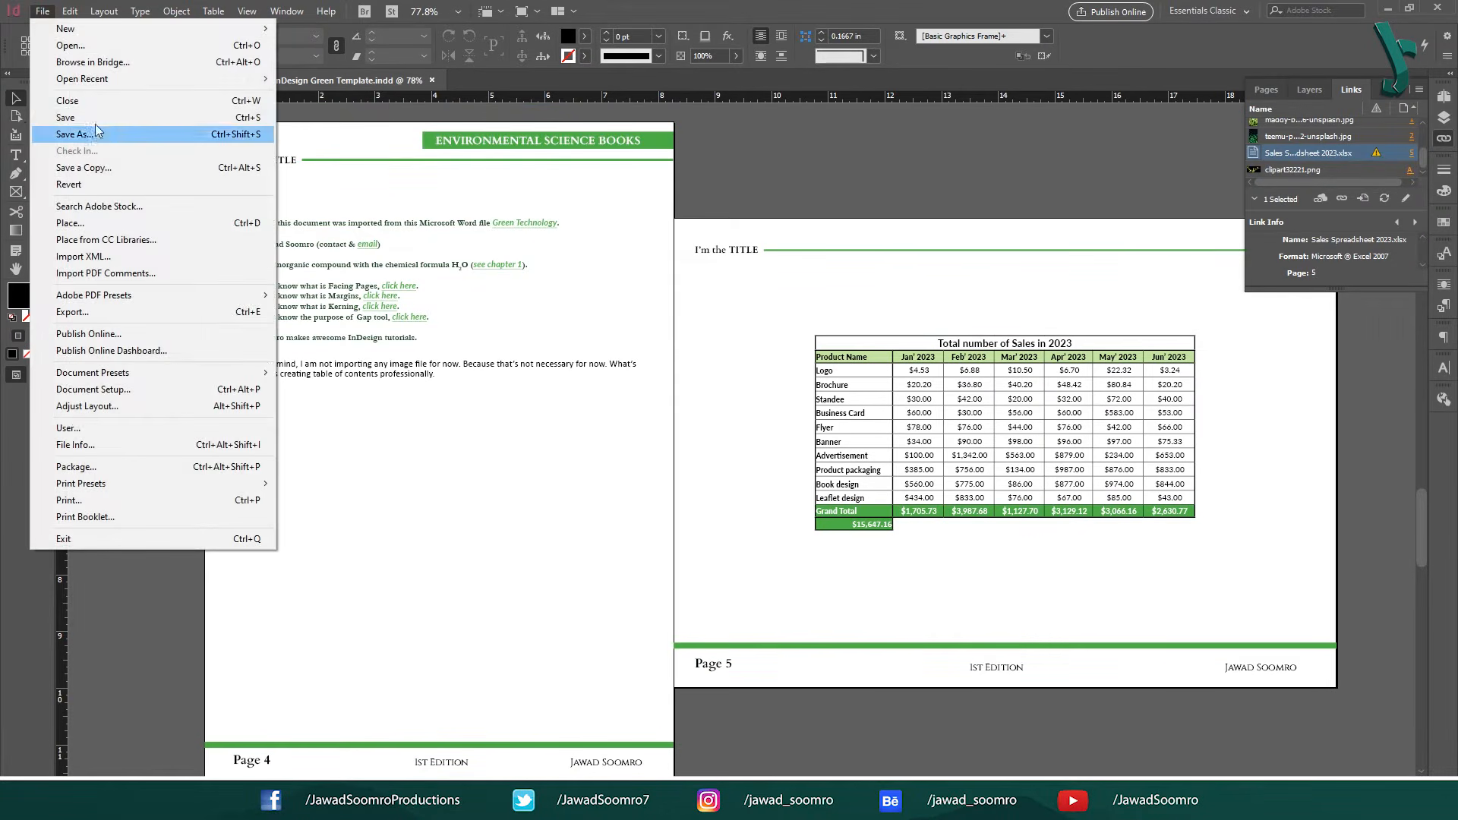
pyautogui.click(61, 119)
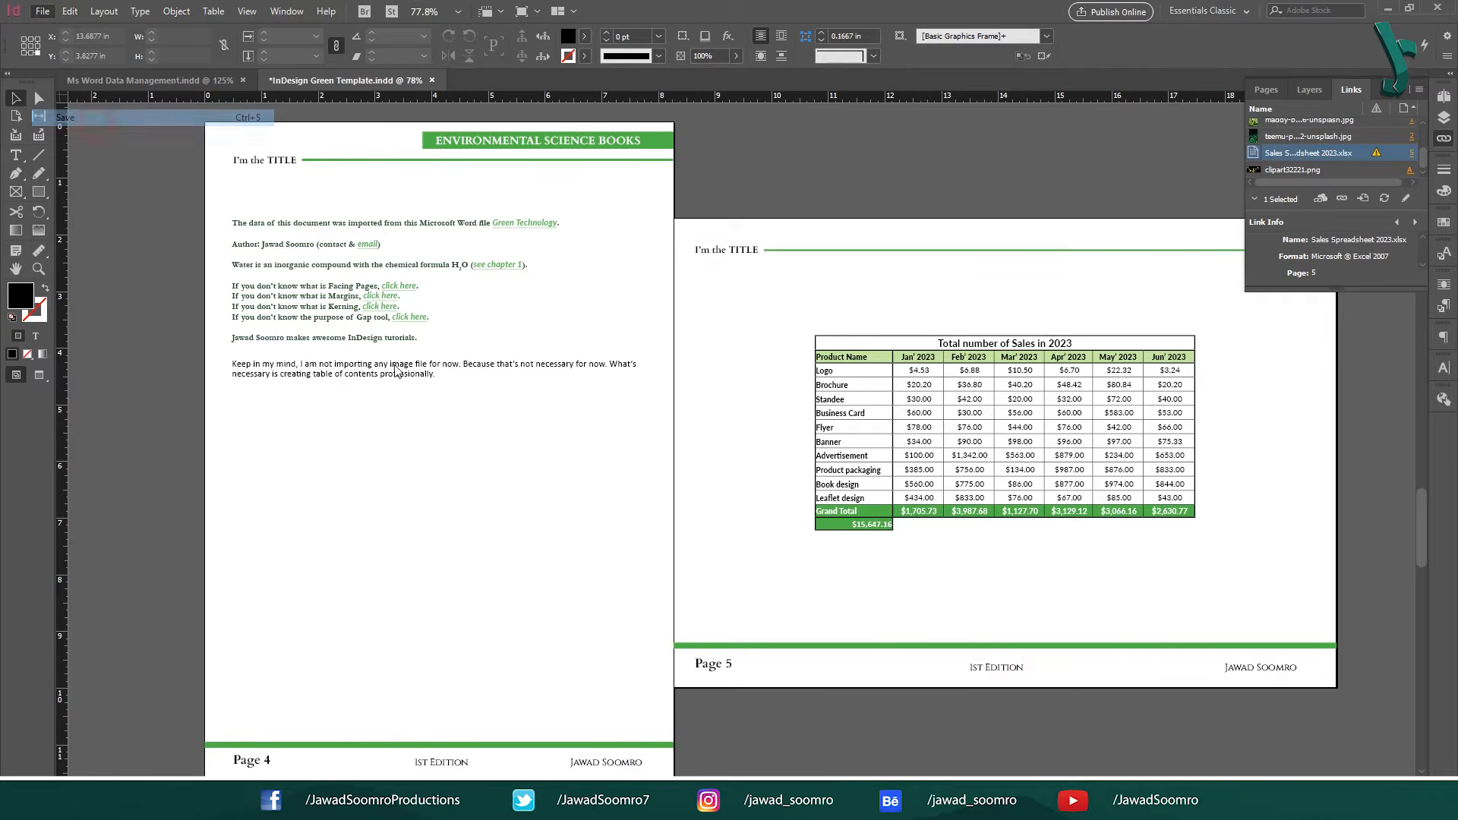
pyautogui.click(429, 80)
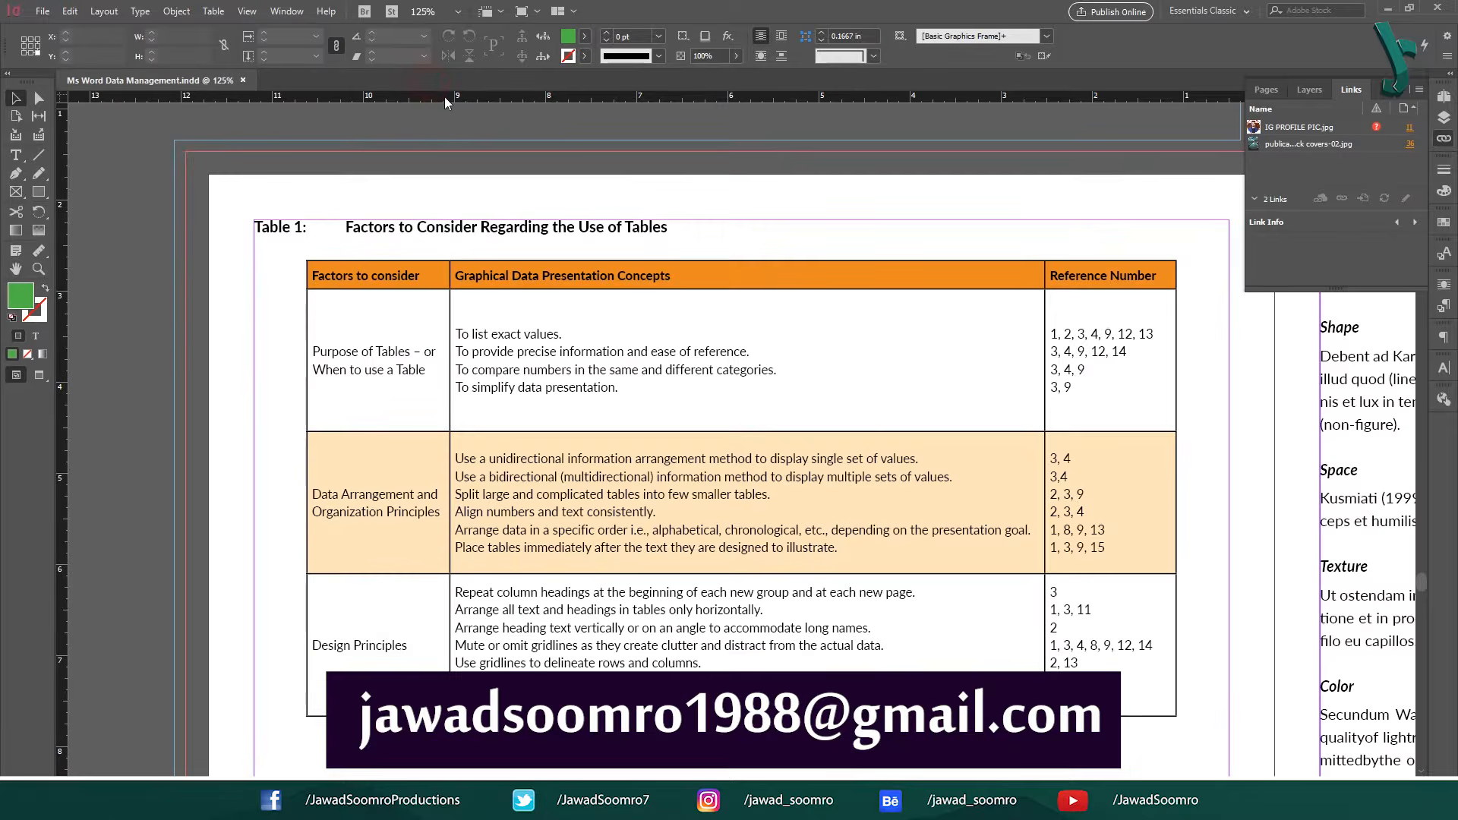
pyautogui.click(247, 81)
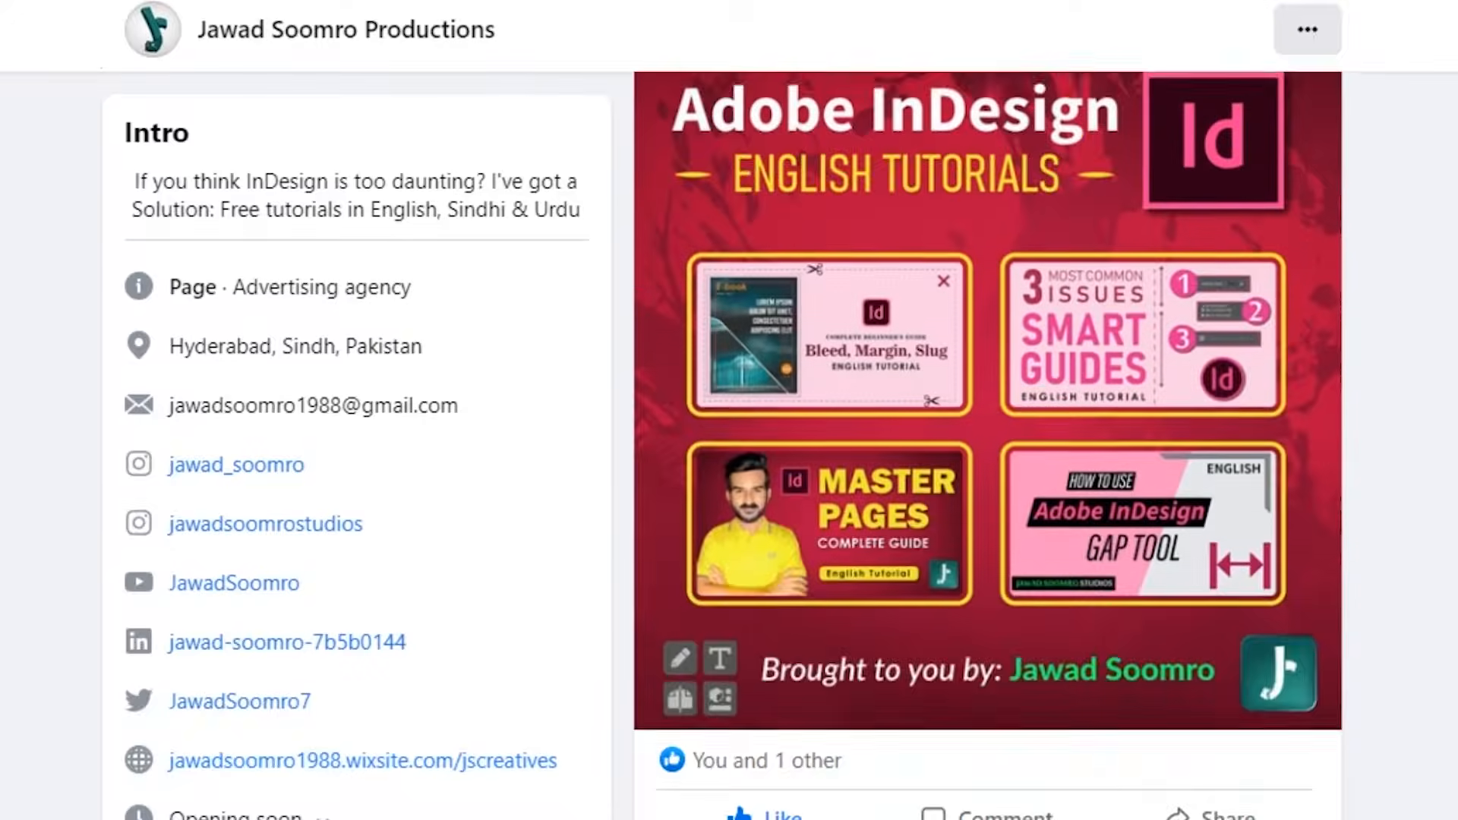
pyautogui.scroll(15, 431, 698)
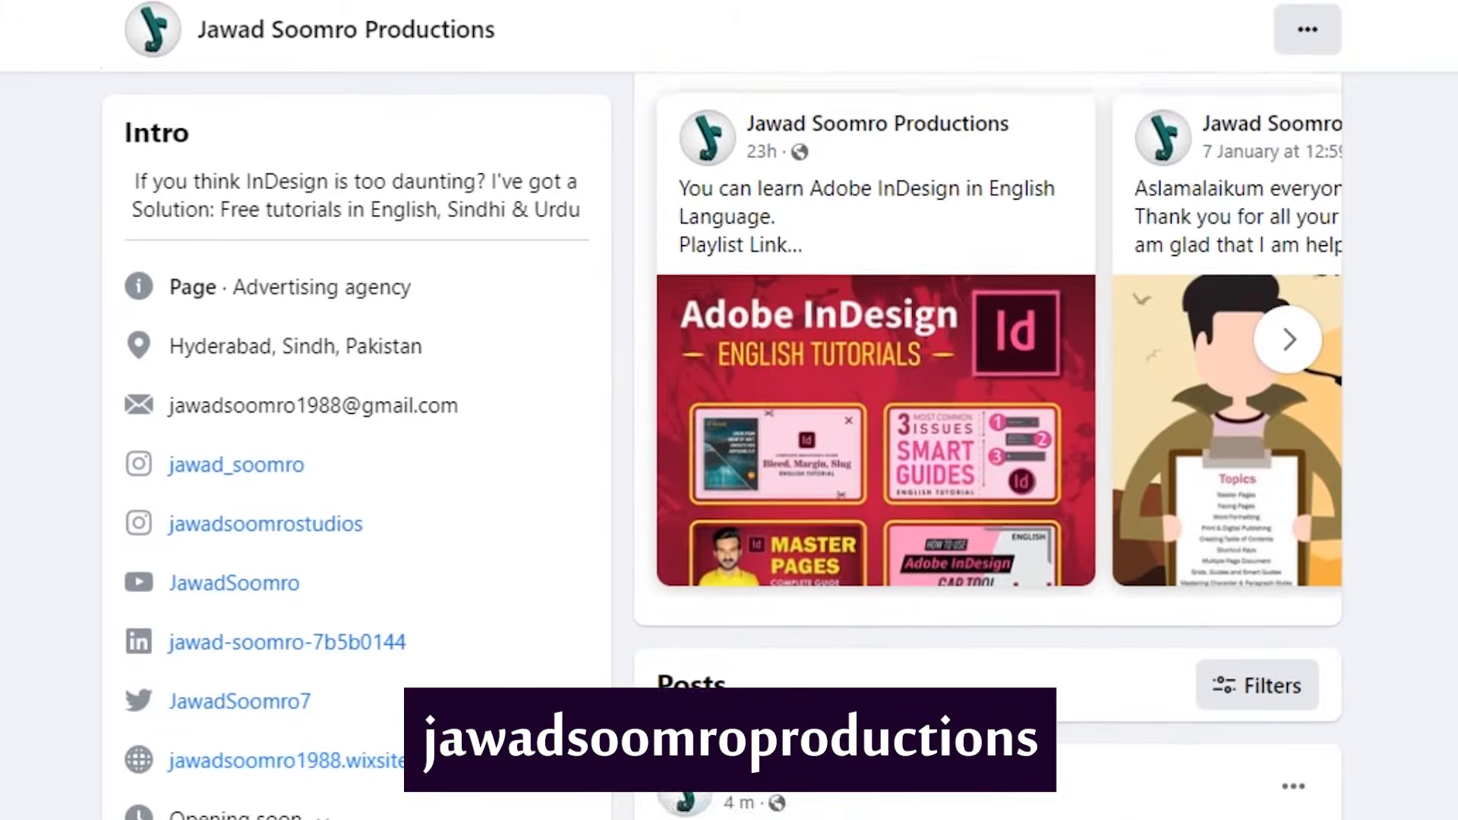
pyautogui.scroll(8, 431, 698)
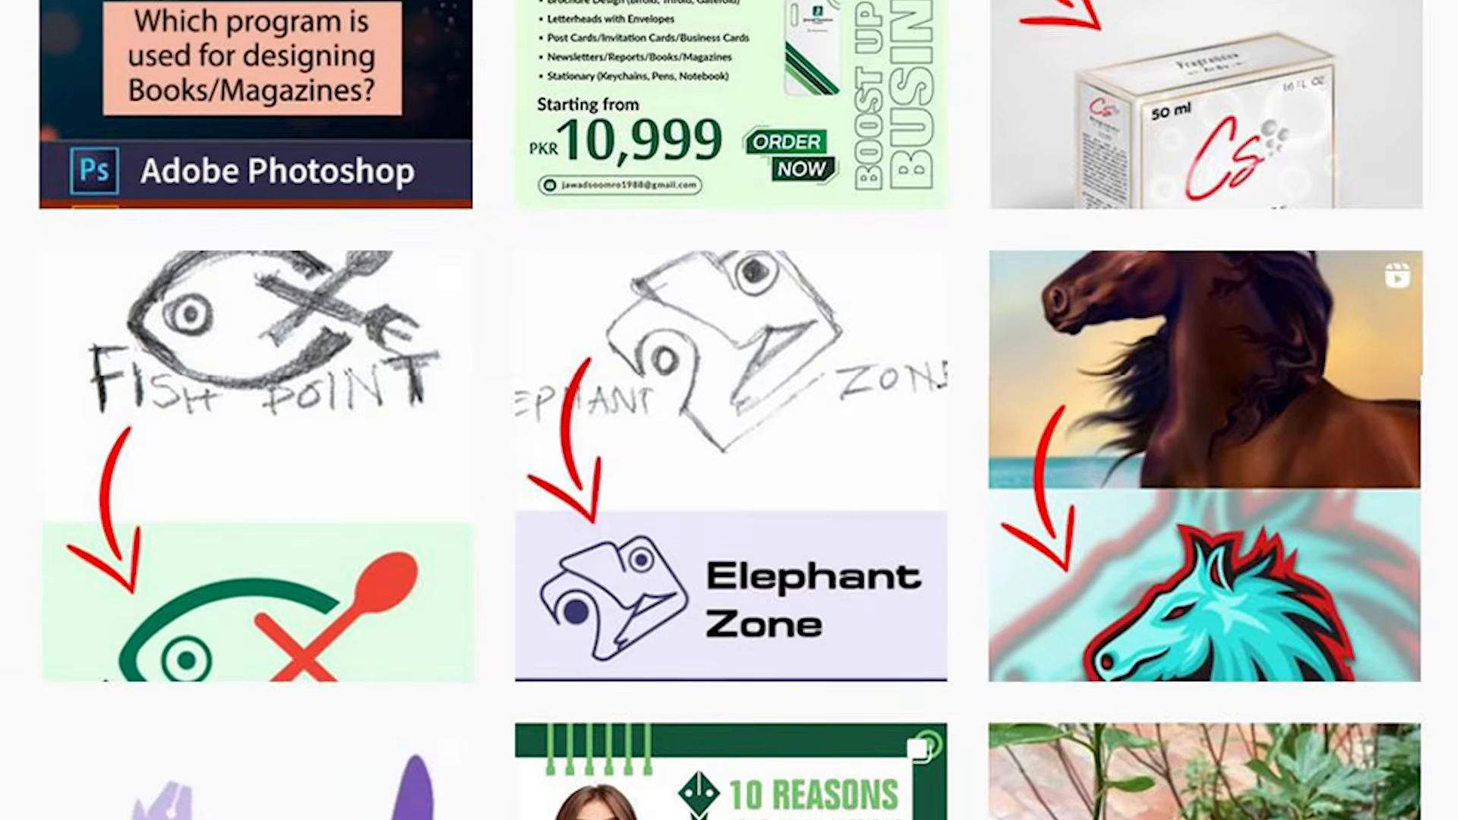
pyautogui.scroll(5, 729, 410)
pyautogui.scroll(5, 729, 411)
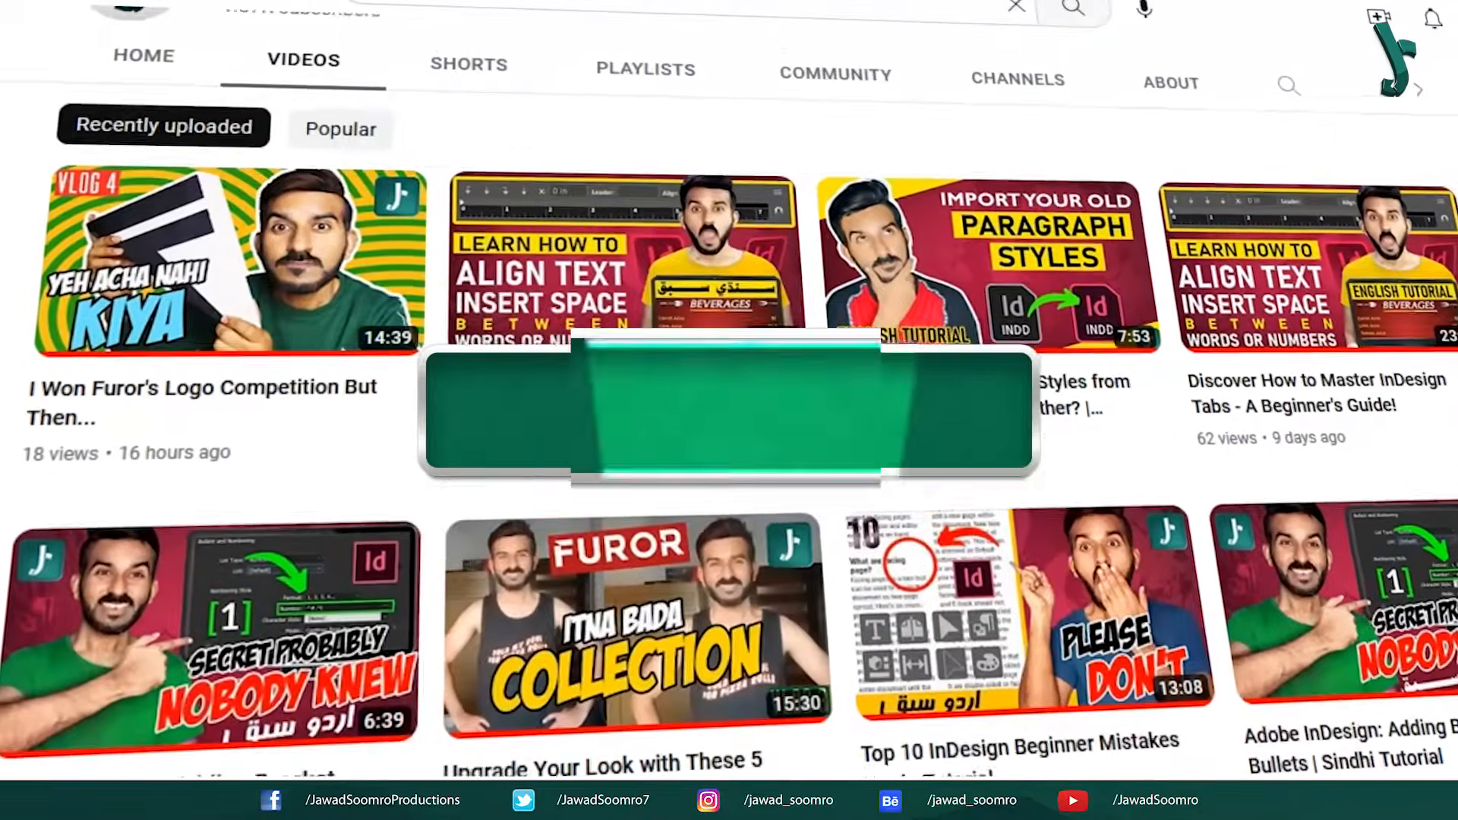
pyautogui.scroll(-15, 756, 589)
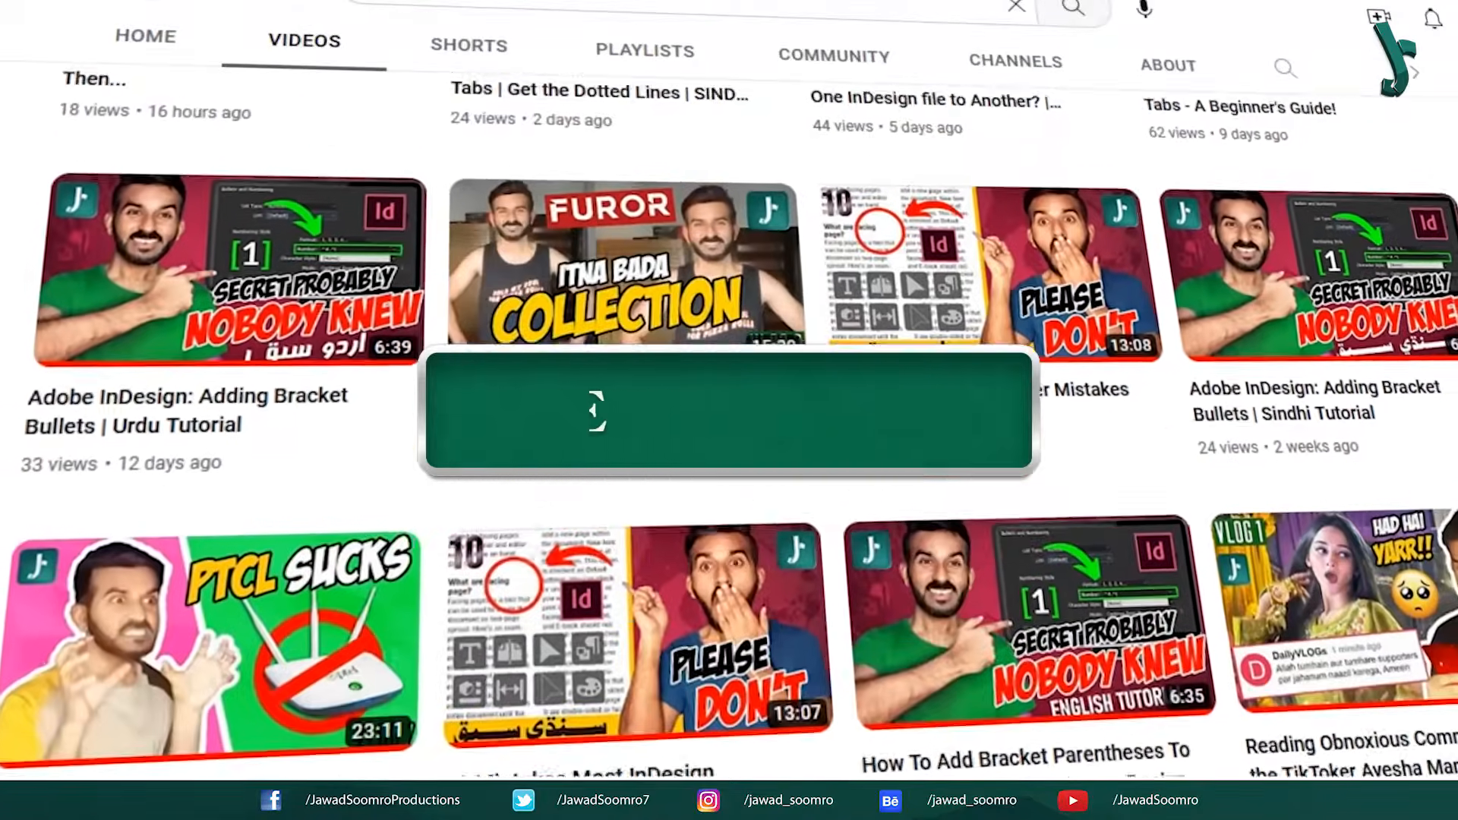
pyautogui.scroll(-20, 768, 608)
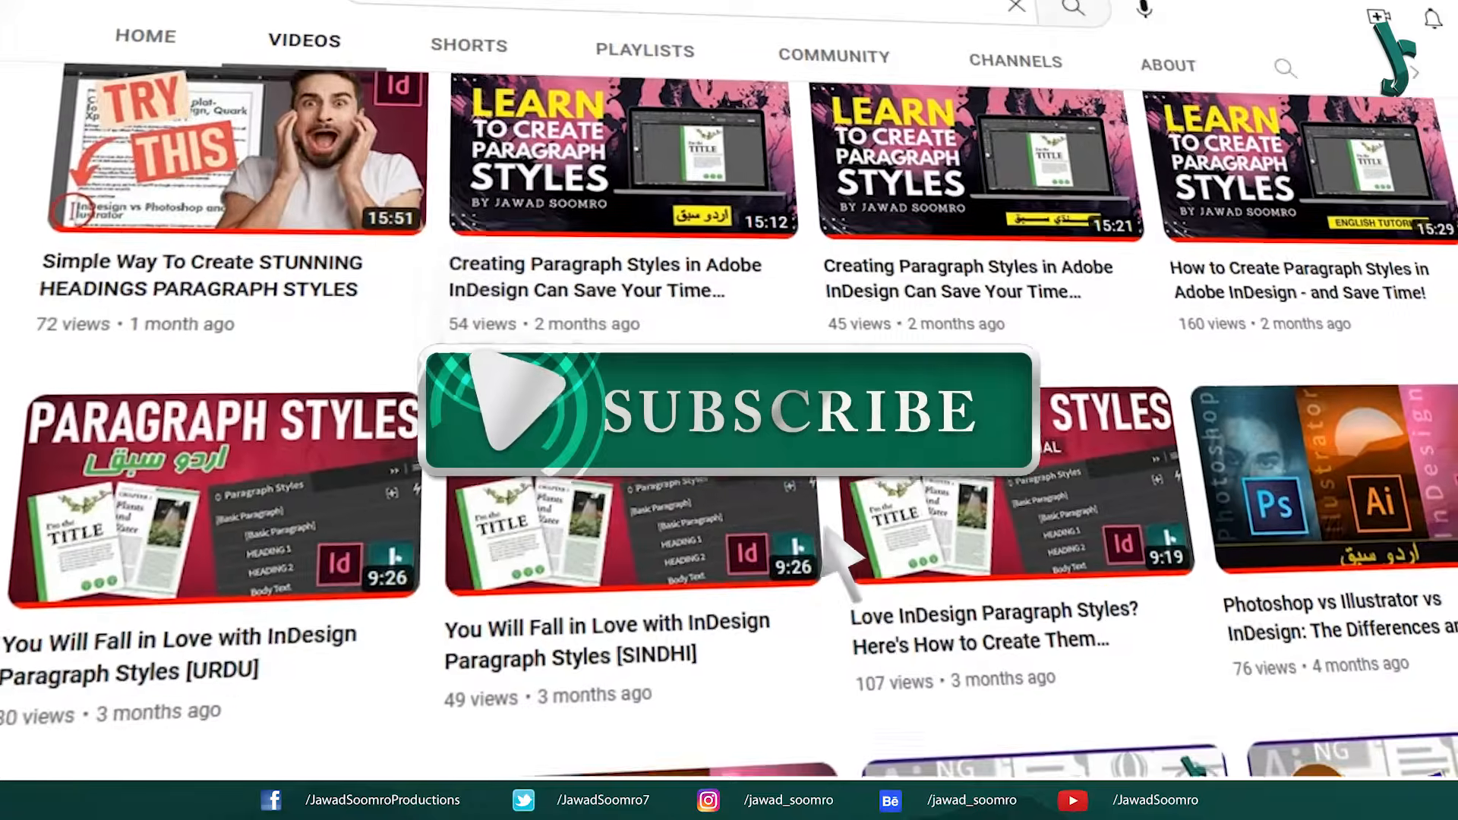
pyautogui.scroll(-20, 824, 528)
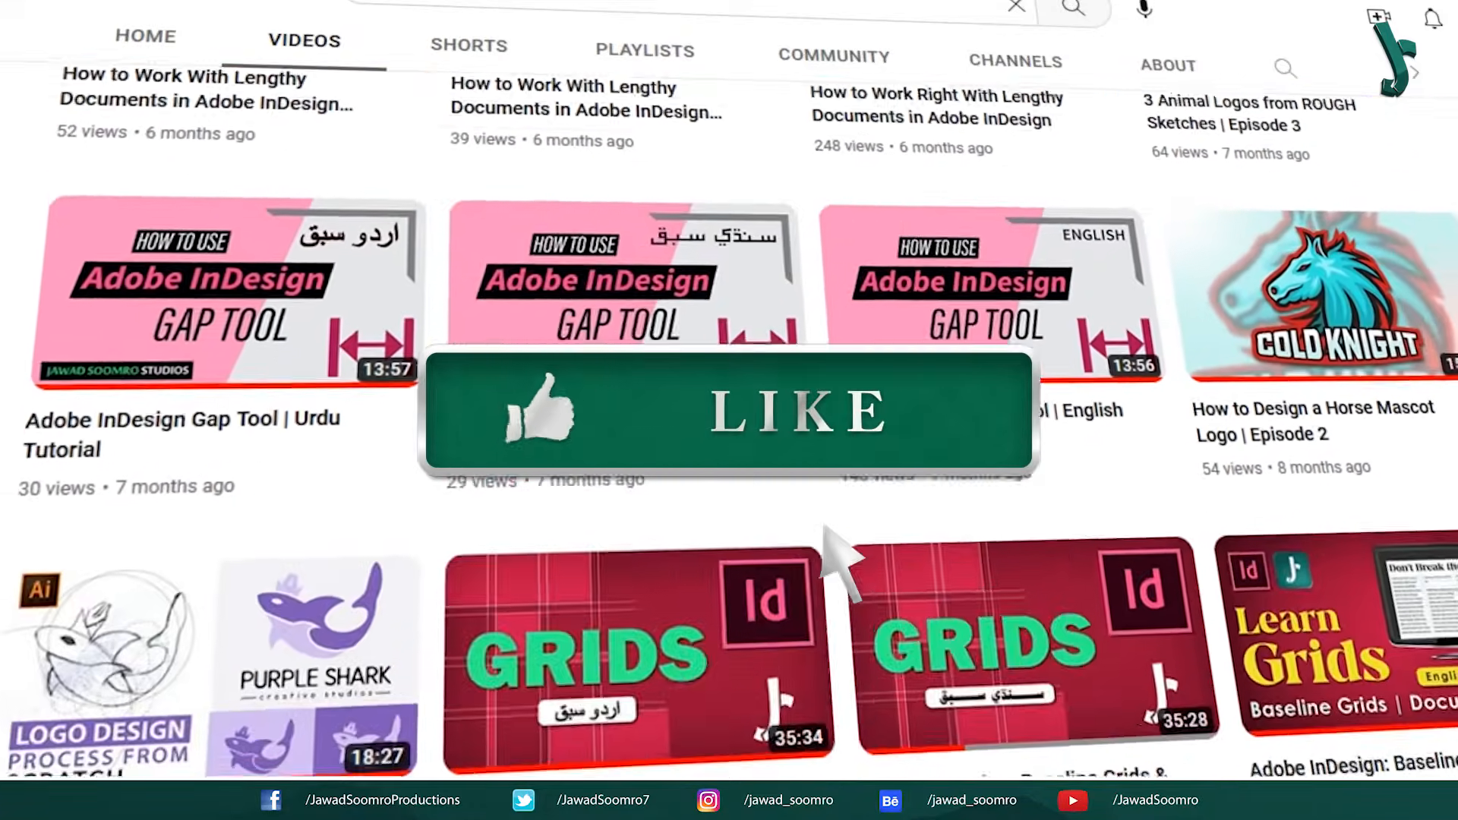
pyautogui.scroll(-20, 729, 456)
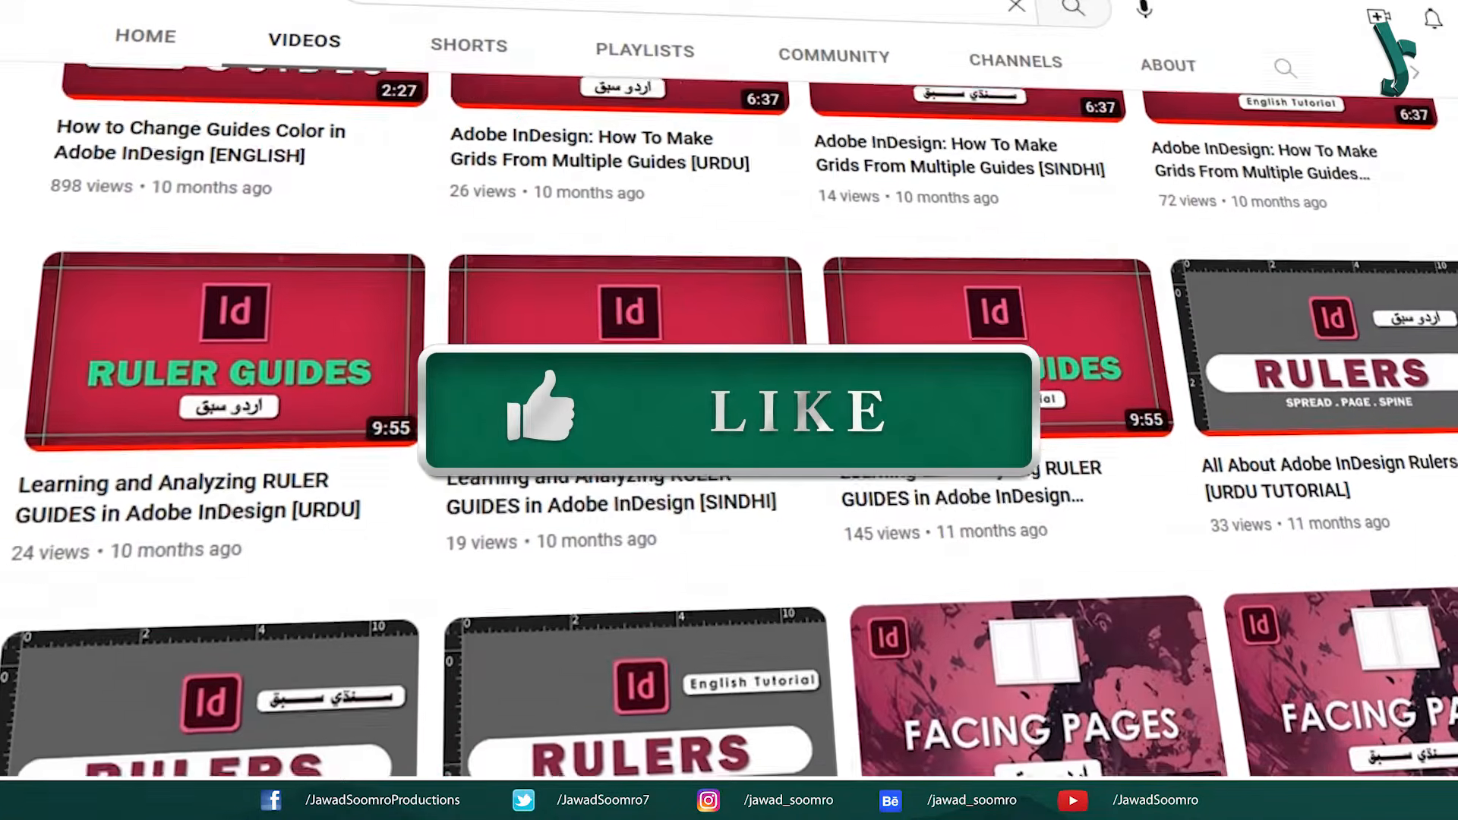
pyautogui.scroll(-5, 729, 456)
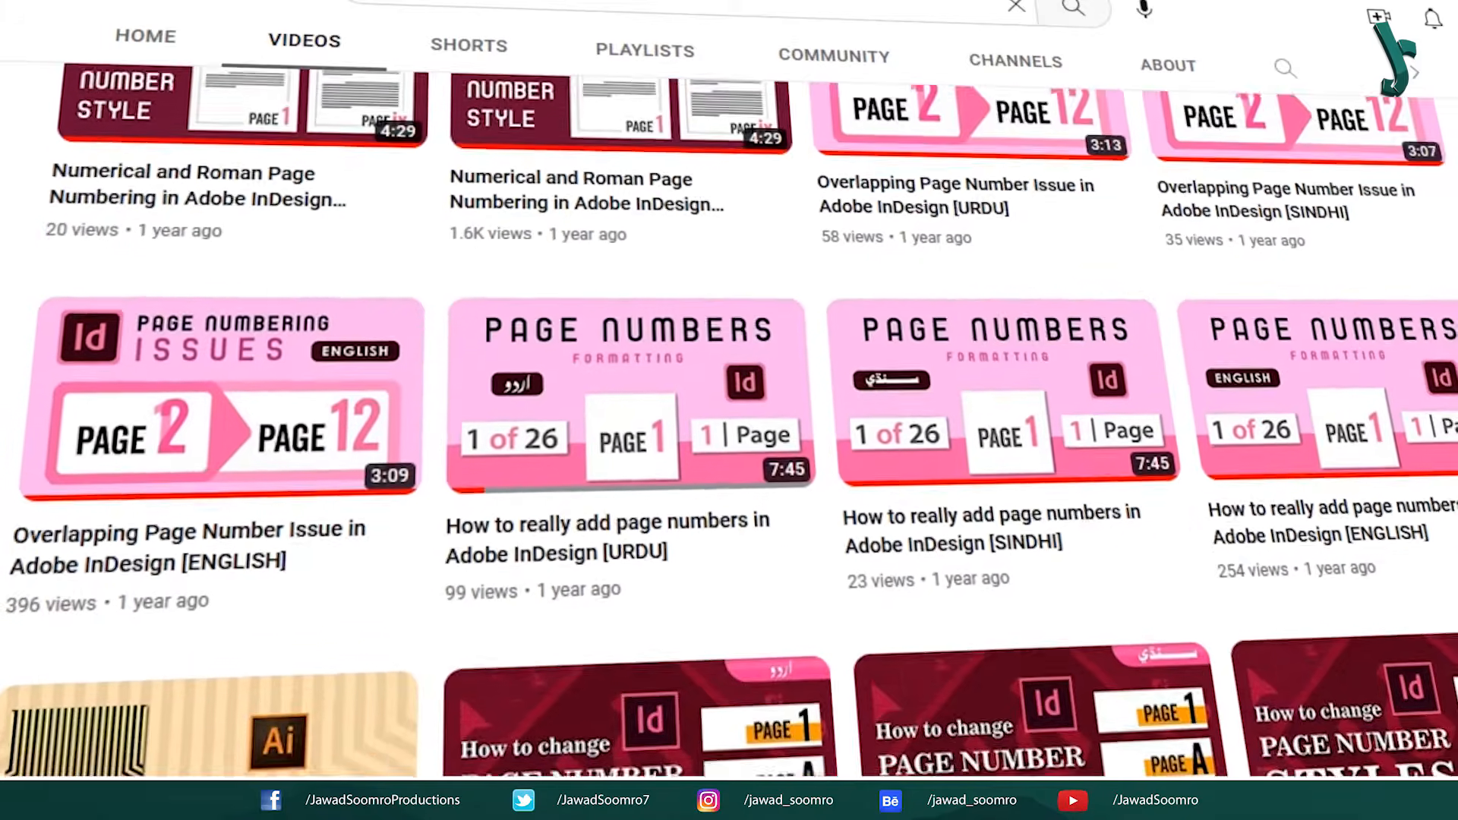